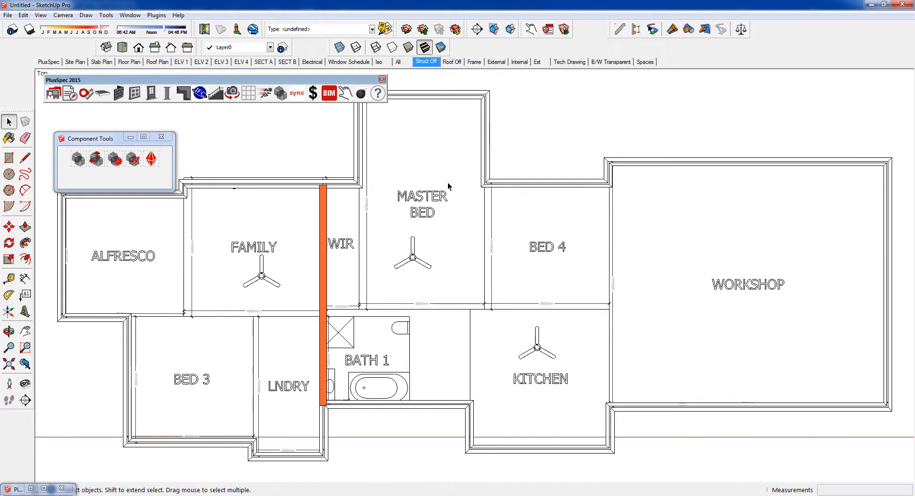
# Step: Open the settings dialog for inserting a PlusSpec construction component
pyautogui.moveTo(433, 291); pyautogui.dragTo(616, 291, button='middle')
pyautogui.scroll(1, 615, 293)
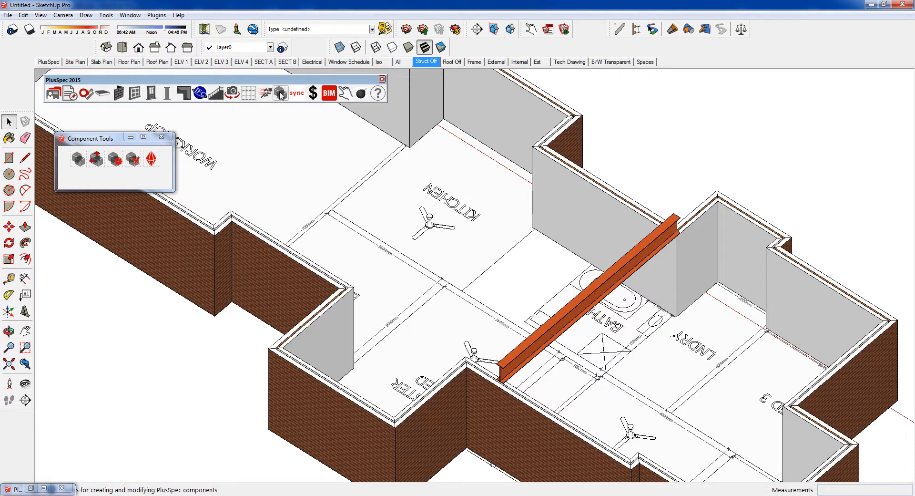
pyautogui.click(78, 159)
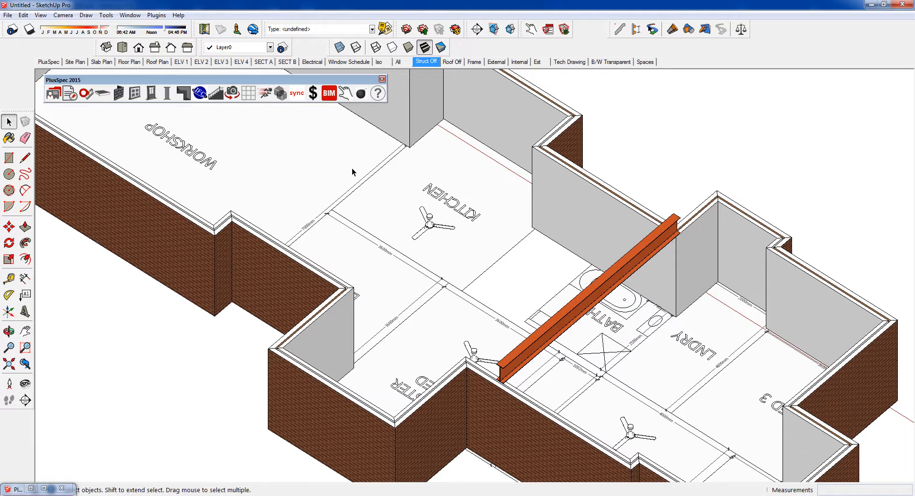
pyautogui.click(306, 167)
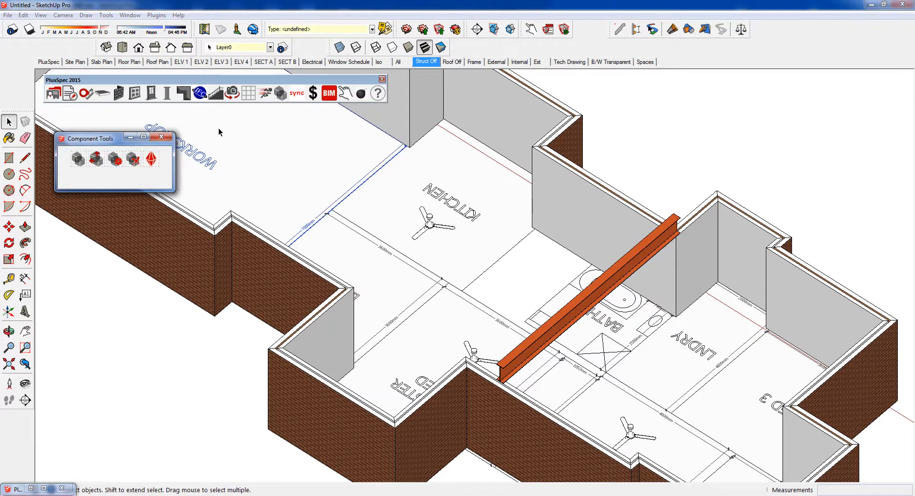
pyautogui.click(79, 159)
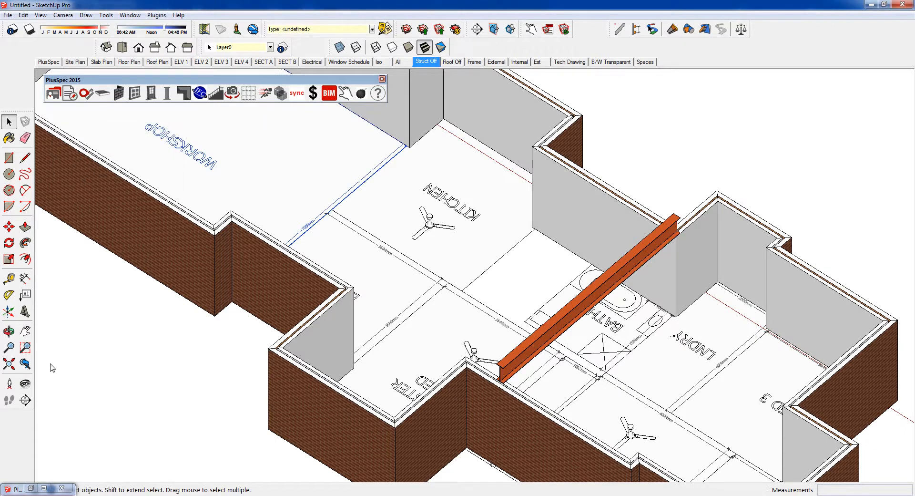
pyautogui.click(46, 488)
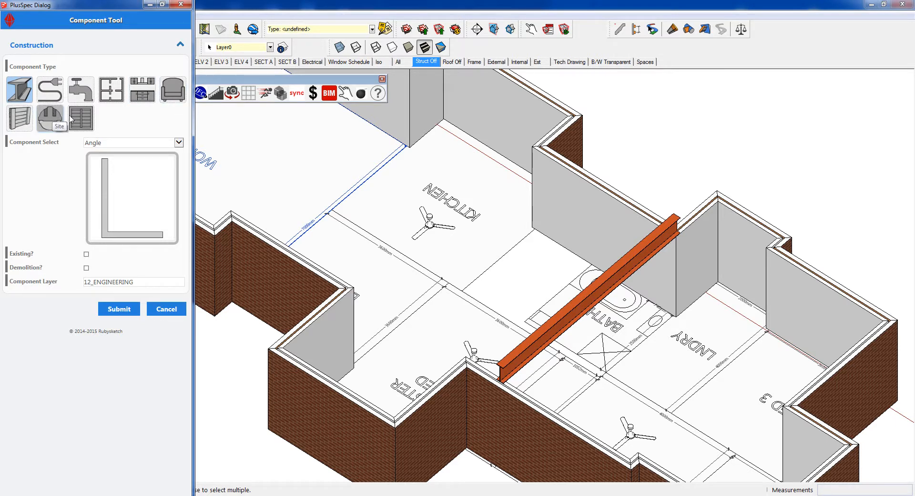
# Step: Set the component type to kitchen cabinetry and go through its components, ending on Fixed Cupboard
pyautogui.click(146, 99)
pyautogui.click(137, 144)
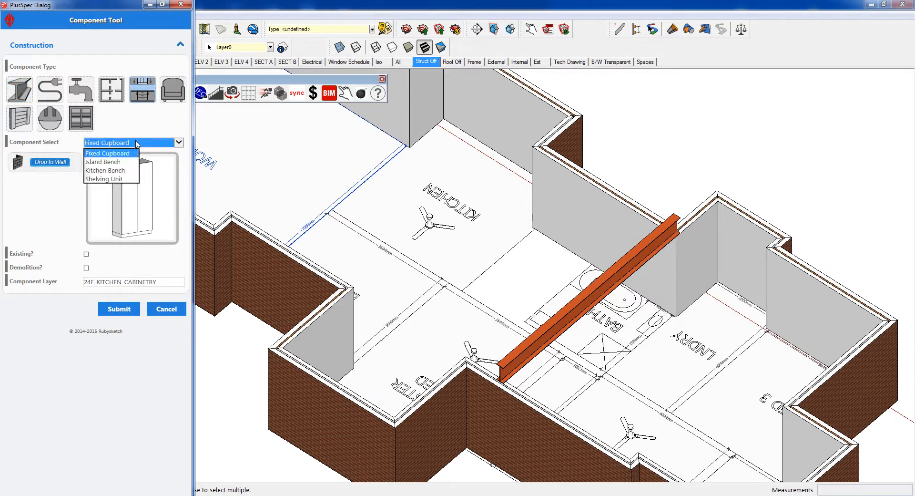
pyautogui.press('Down')
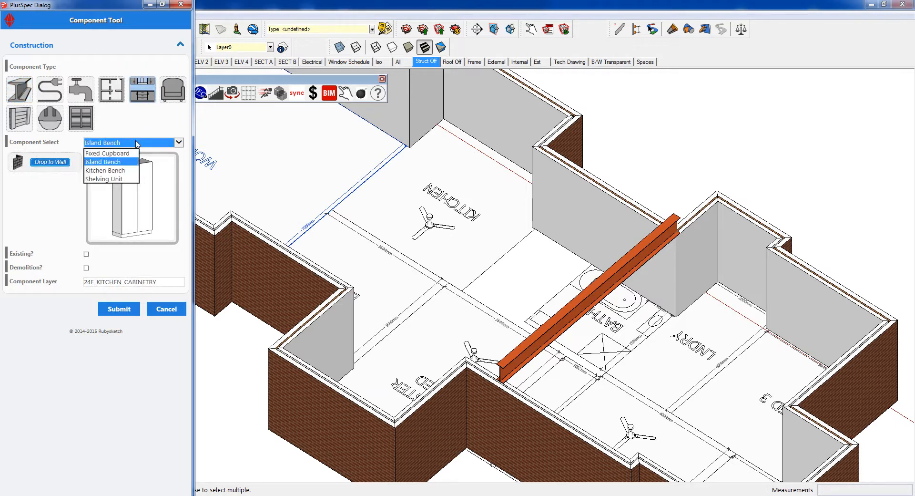
pyautogui.press('Return')
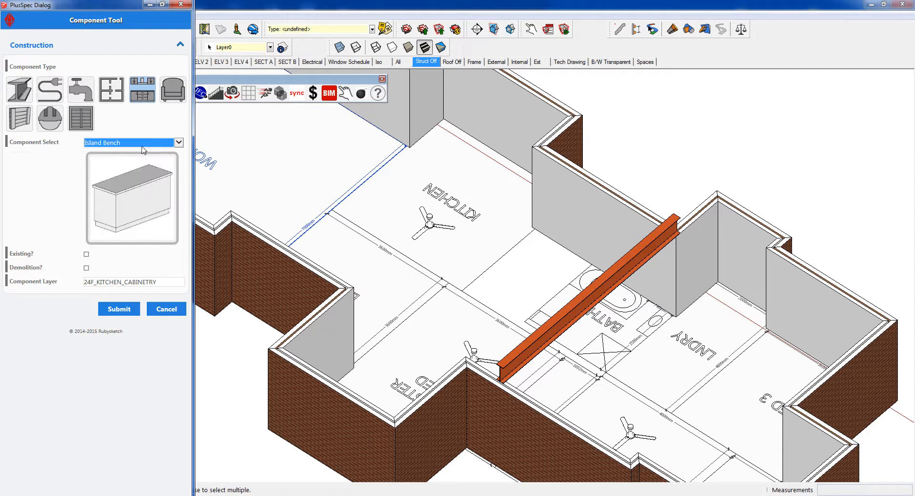
pyautogui.press('Down')
pyautogui.press('Down')
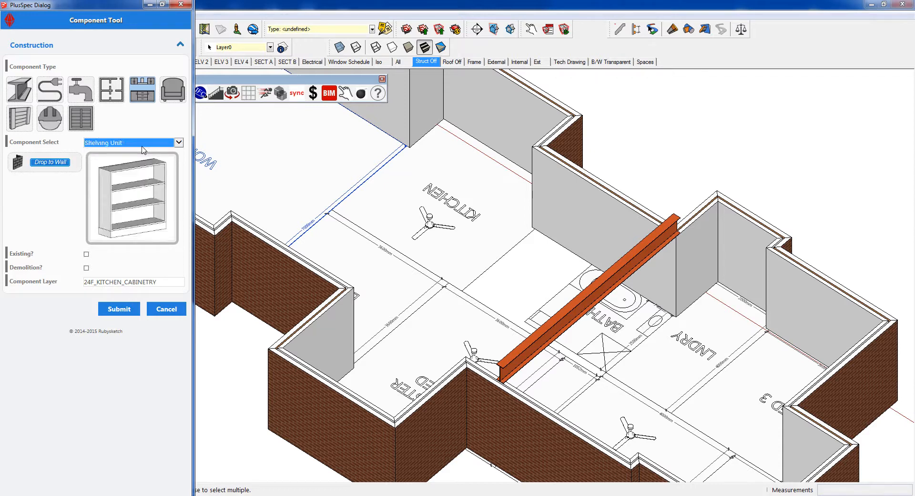
pyautogui.press('Down')
pyautogui.press('Down')
pyautogui.press('Down')
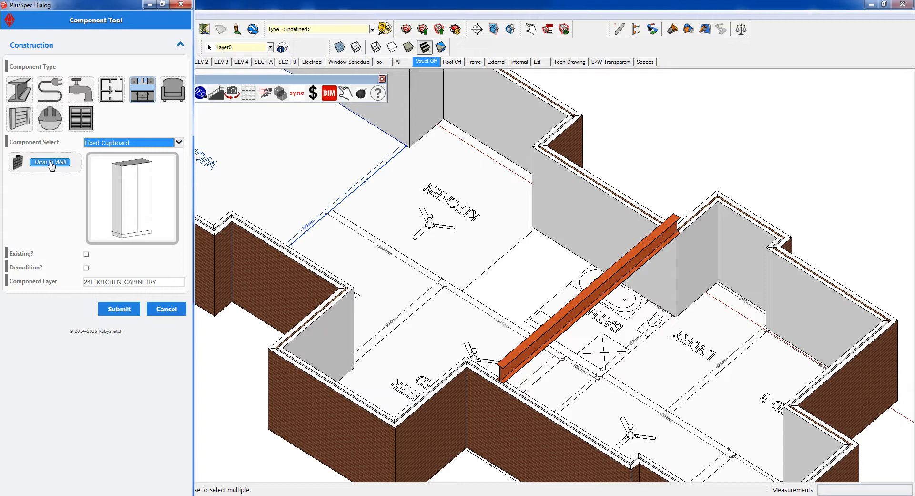
# Step: Place the fixed cupboard against the external wall in the kitchen's corner next to the workshop
pyautogui.click(117, 310)
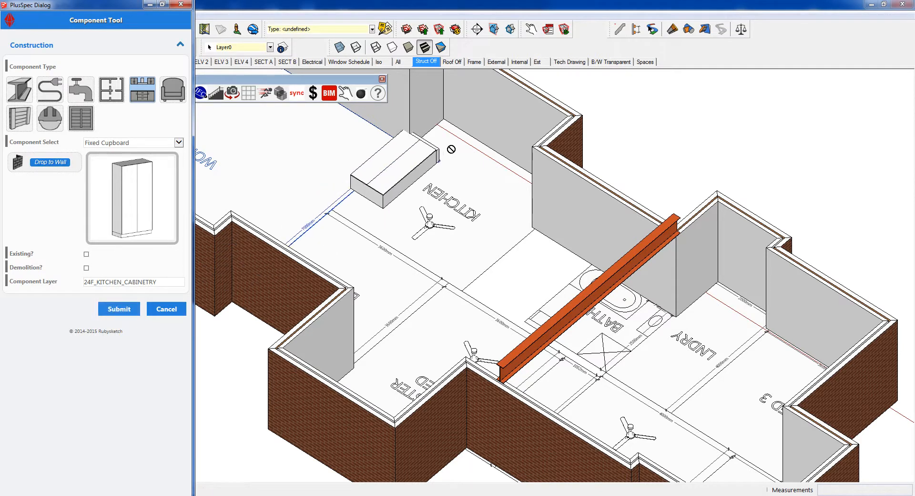
pyautogui.click(462, 136)
pyautogui.scroll(5, 462, 135)
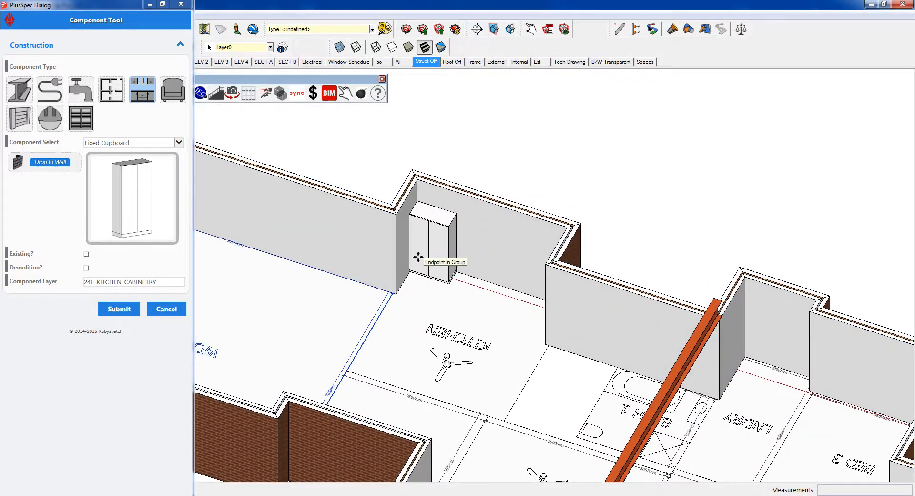
pyautogui.click(436, 259)
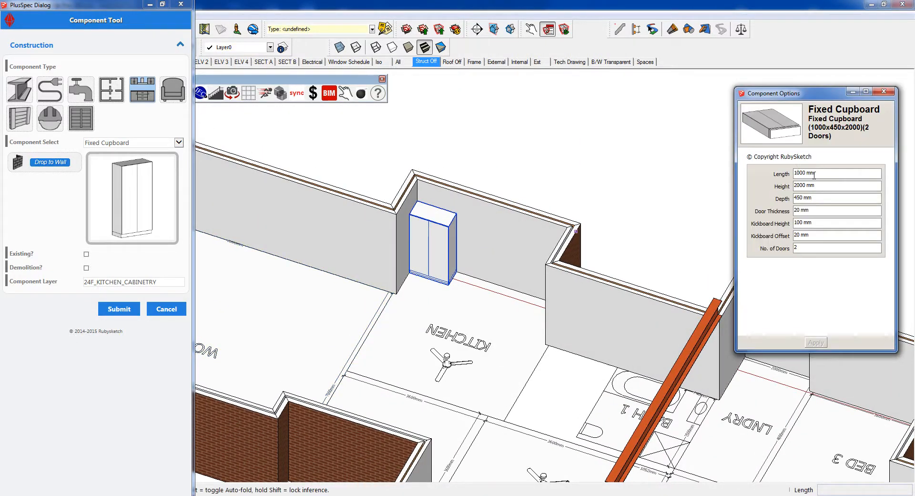
# Step: Set the fixed cupboard's depth to 600 mm
pyautogui.moveTo(818, 196); pyautogui.dragTo(778, 205)
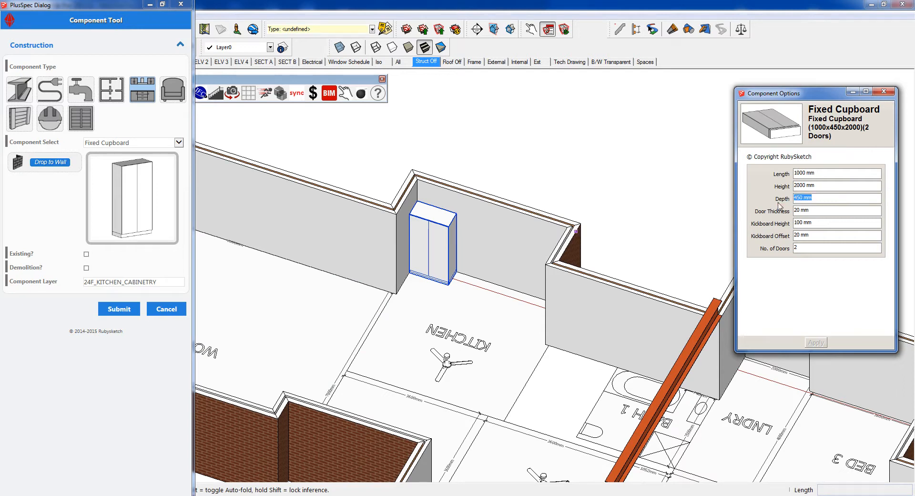
pyautogui.write('600')
pyautogui.click(815, 342)
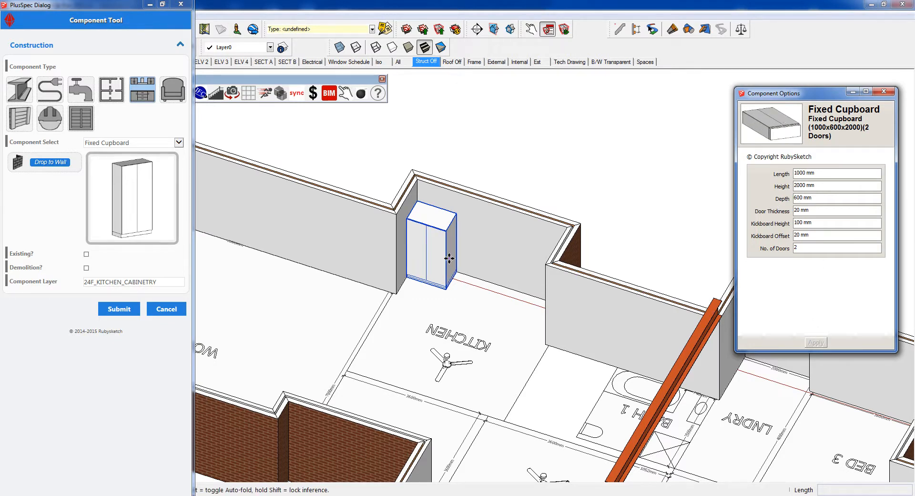
# Step: Try to scale the fixed cupboard along the kitchen wall to a length of about 3820 mm
pyautogui.moveTo(449, 259); pyautogui.dragTo(436, 265, button='middle')
pyautogui.press('s')
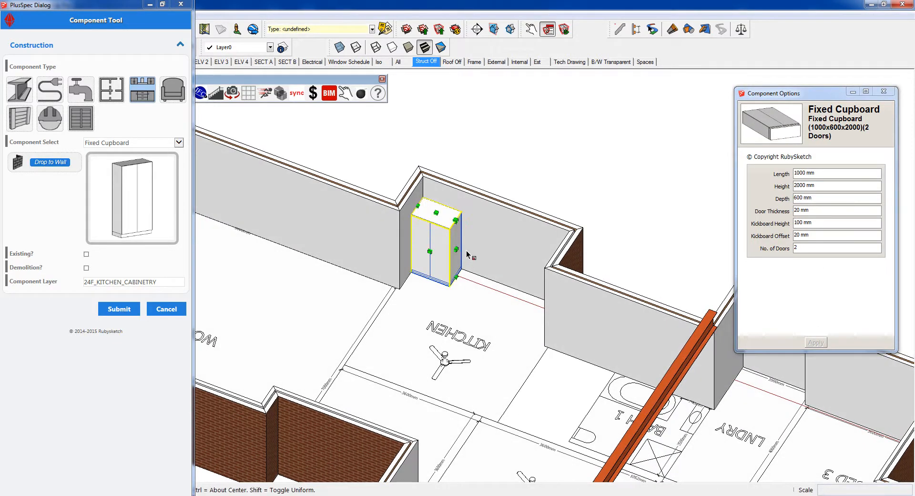
pyautogui.moveTo(462, 258); pyautogui.dragTo(560, 252)
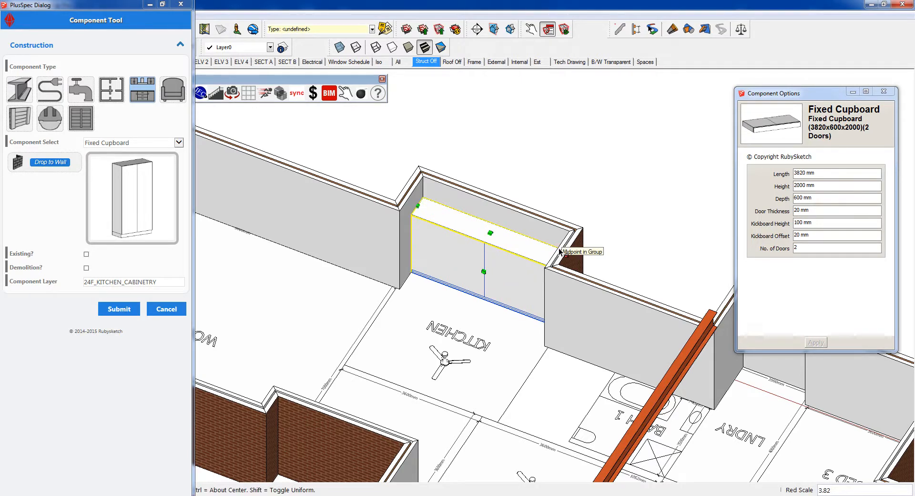
pyautogui.press('Escape')
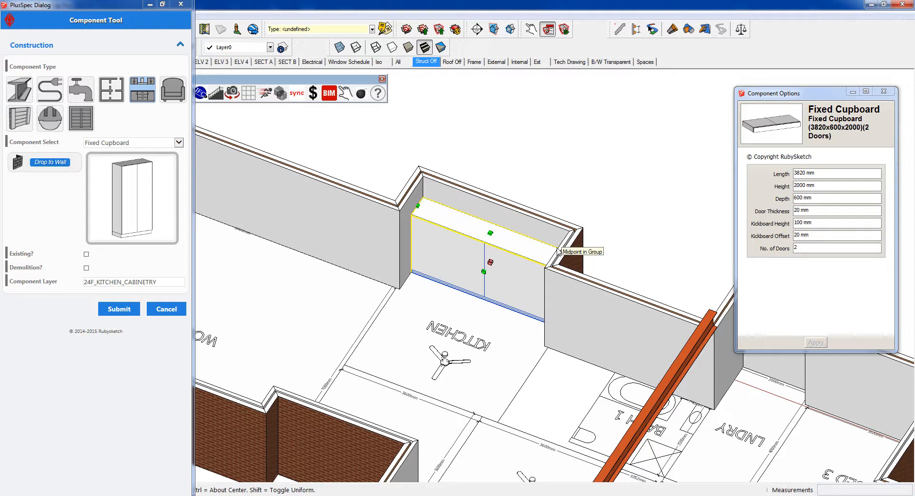
# Step: Choose Kitchen Bench as the component to insert
pyautogui.click(161, 143)
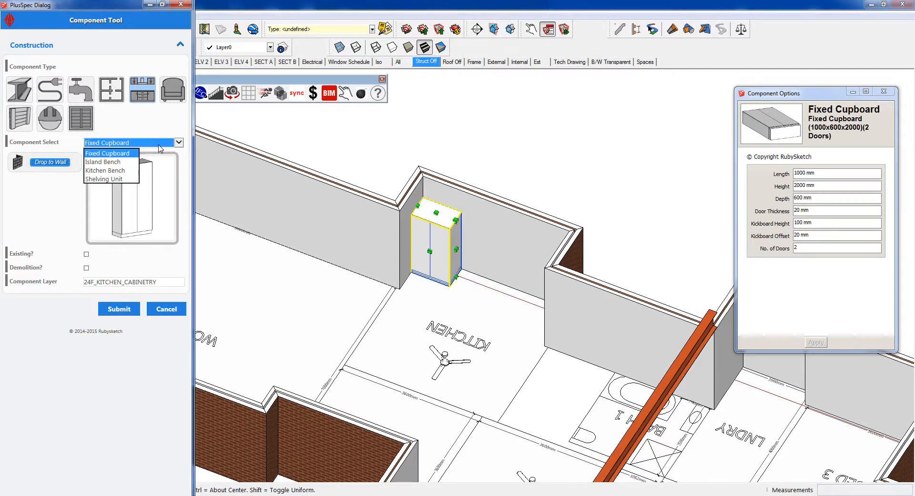
pyautogui.click(108, 170)
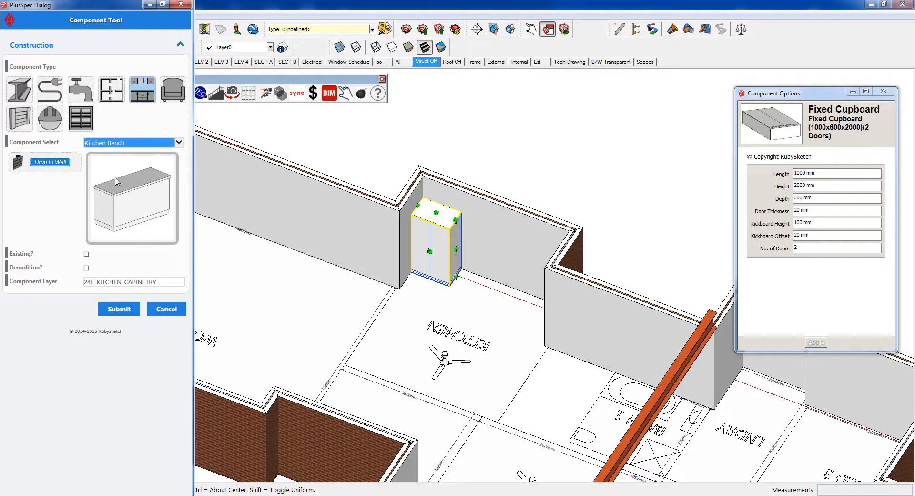
# Step: Try out a kitchen bench in the kitchen, inspect its rear corner, and delete it
pyautogui.click(119, 308)
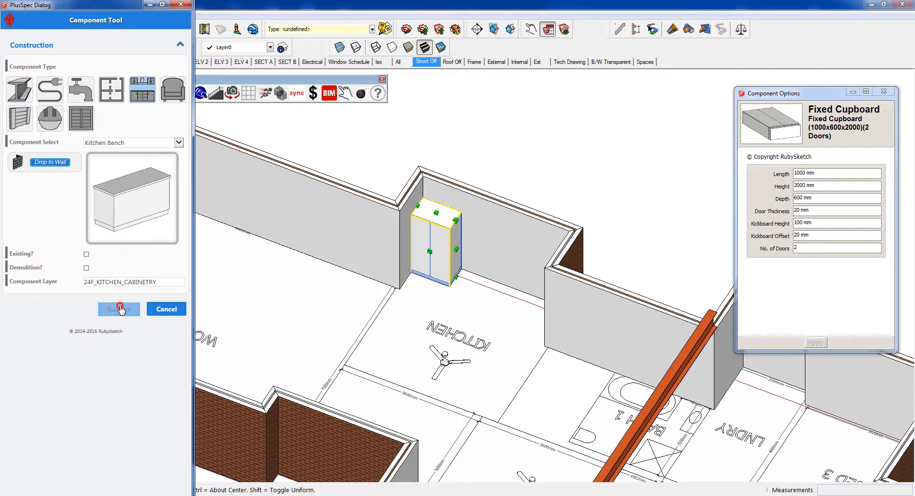
pyautogui.click(472, 321)
pyautogui.moveTo(474, 314); pyautogui.dragTo(500, 288, button='middle')
pyautogui.scroll(10, 500, 288)
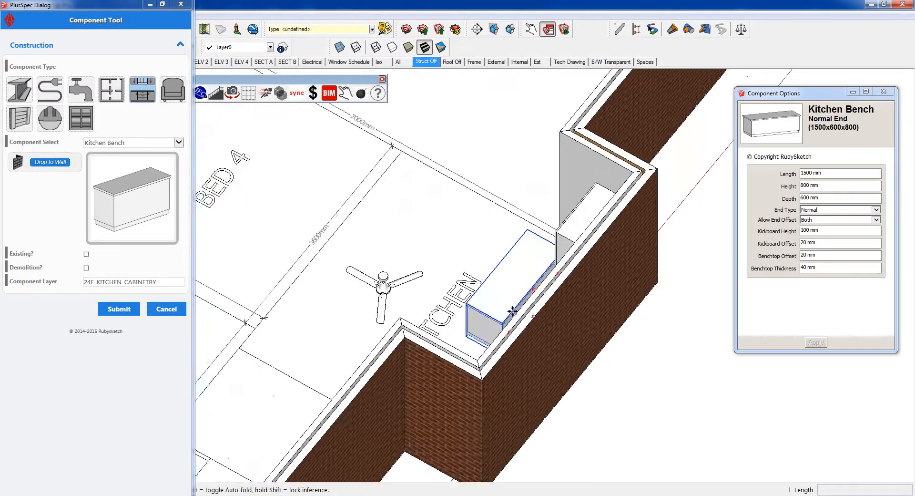
pyautogui.scroll(3, 489, 341)
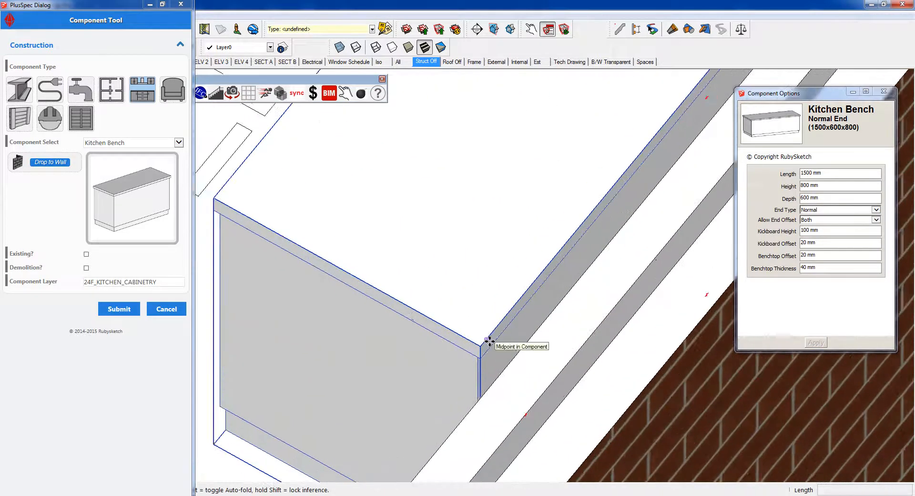
pyautogui.moveTo(486, 343); pyautogui.dragTo(597, 321, button='middle')
pyautogui.scroll(-6, 591, 333)
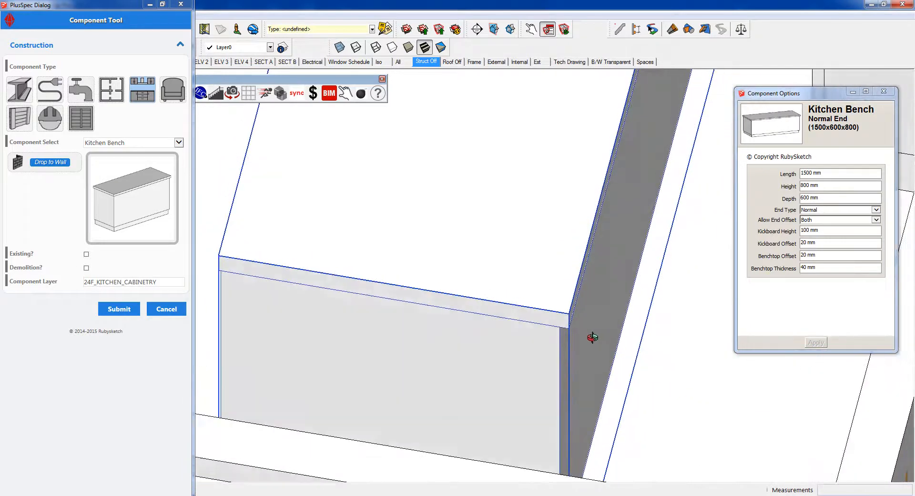
pyautogui.scroll(-2, 532, 340)
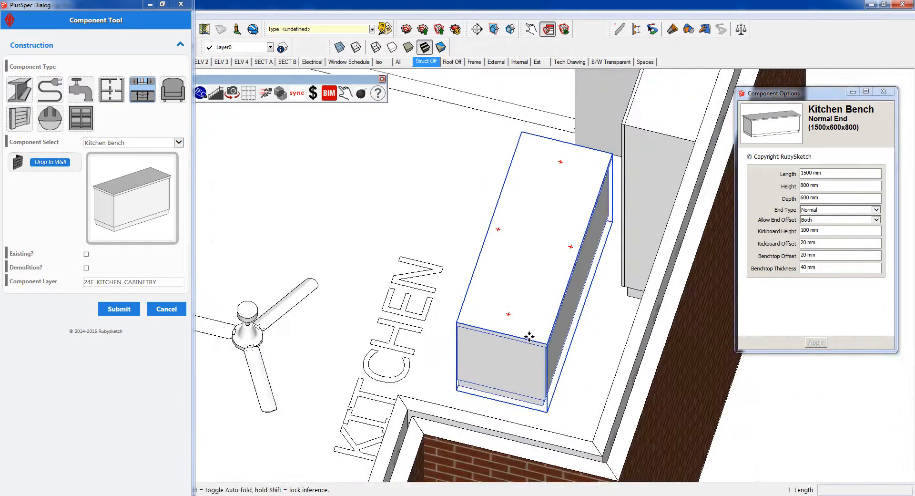
pyautogui.press('Delete')
# Step: Insert a kitchen bench parallel to the external wall, in front of the fixed cupboard's open side
pyautogui.click(132, 310)
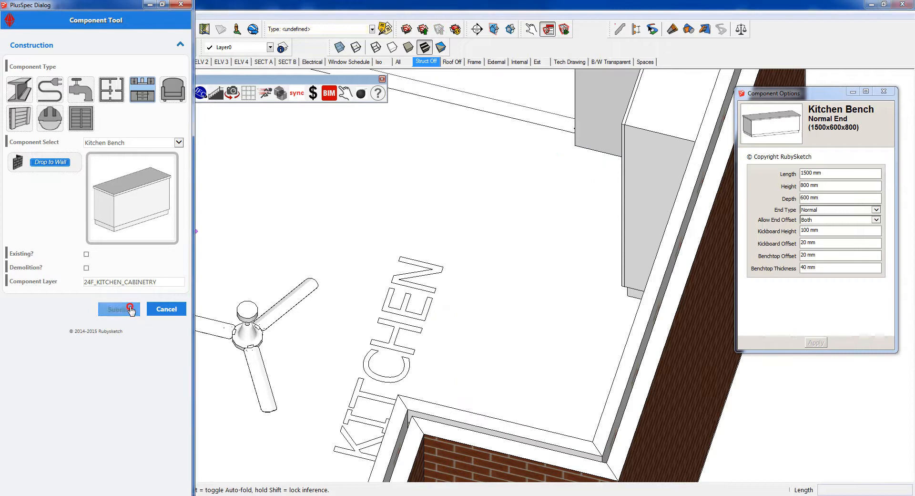
pyautogui.moveTo(400, 312); pyautogui.dragTo(564, 321, button='middle')
pyautogui.scroll(-2, 564, 321)
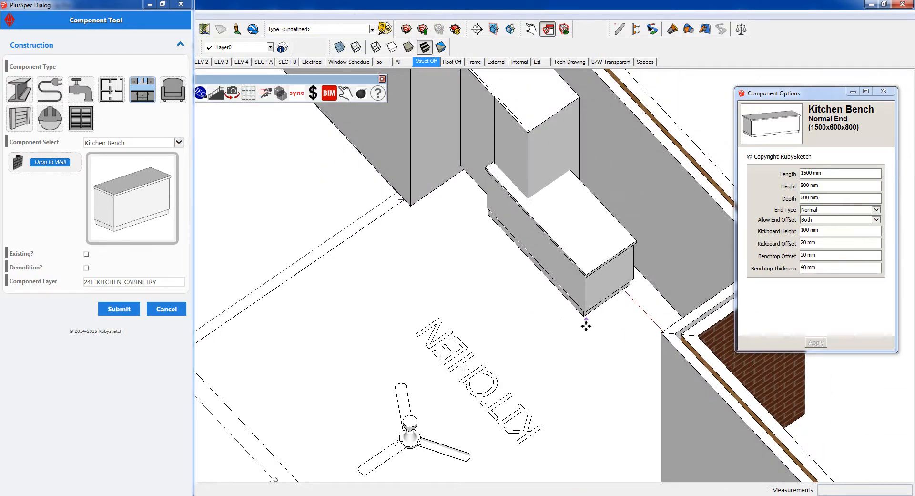
pyautogui.click(582, 374)
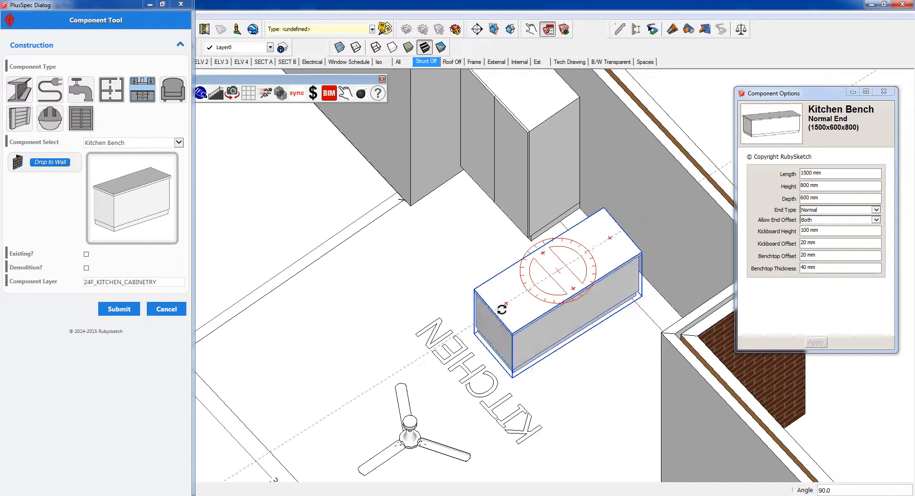
# Step: Rotate the kitchen bench 90 degrees and turn it back parallel to the external wall
pyautogui.click(502, 309)
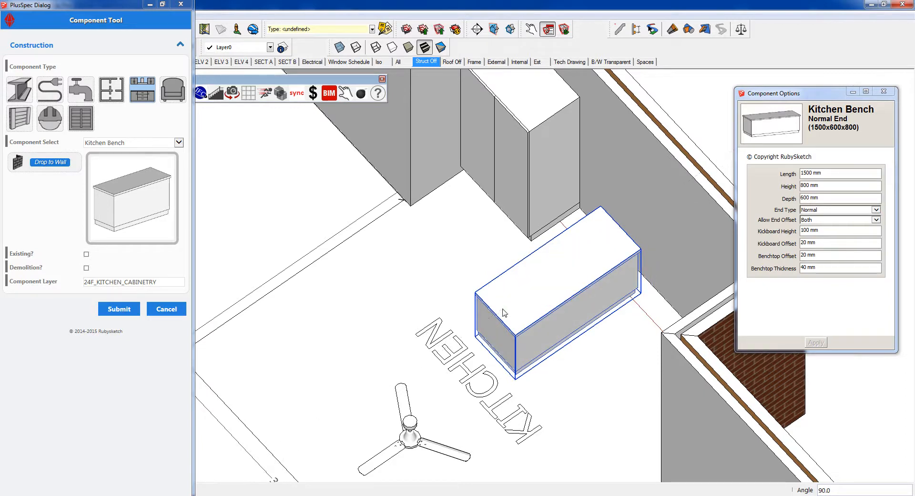
pyautogui.click(507, 306)
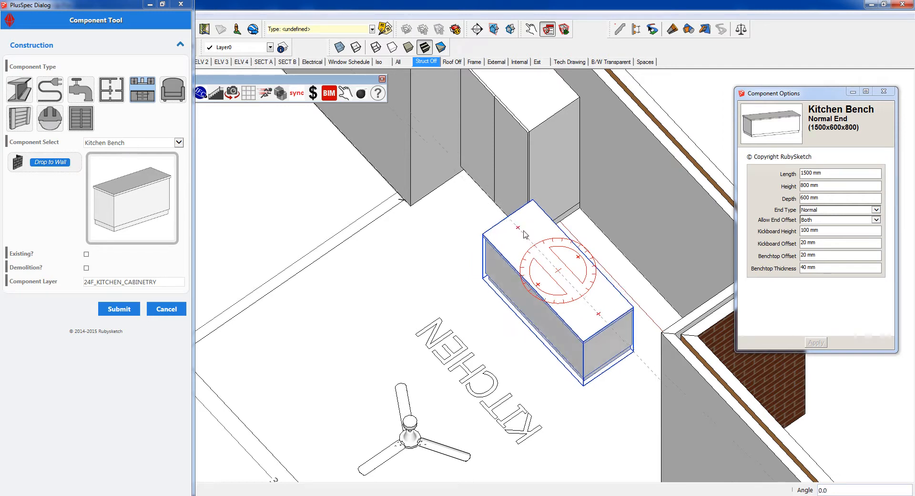
pyautogui.click(522, 236)
# Step: Move the kitchen bench by its rear corner so it sits against the cupboard's side and the wall
pyautogui.scroll(4, 531, 200)
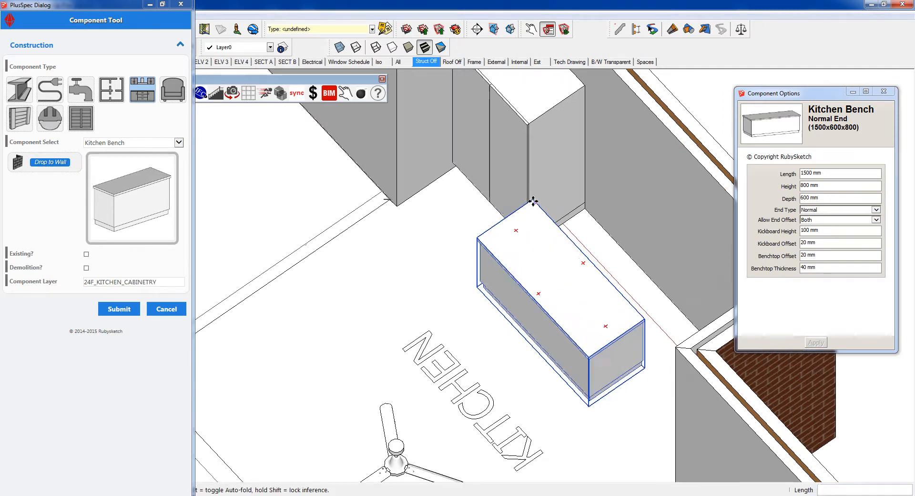
pyautogui.click(527, 196)
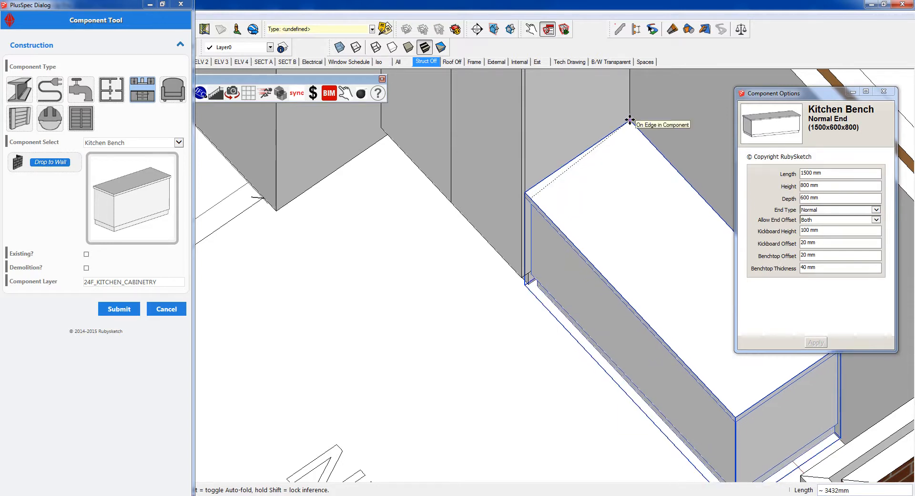
pyautogui.click(629, 121)
# Step: Change the kitchen bench's End Type to Waterfall, apply it, and check the new bench ends up close
pyautogui.moveTo(596, 185); pyautogui.dragTo(515, 238, button='middle')
pyautogui.moveTo(515, 239); pyautogui.dragTo(575, 226, button='middle')
pyautogui.moveTo(488, 266); pyautogui.dragTo(488, 190, button='middle')
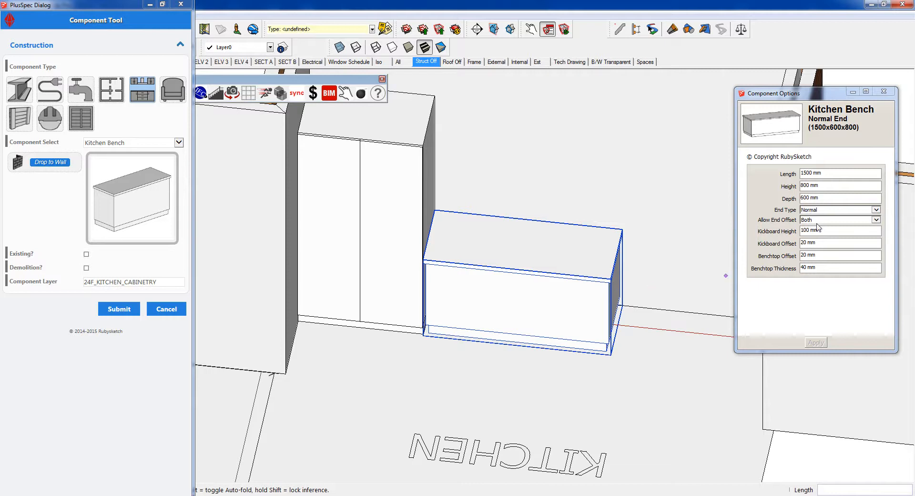
pyautogui.click(877, 210)
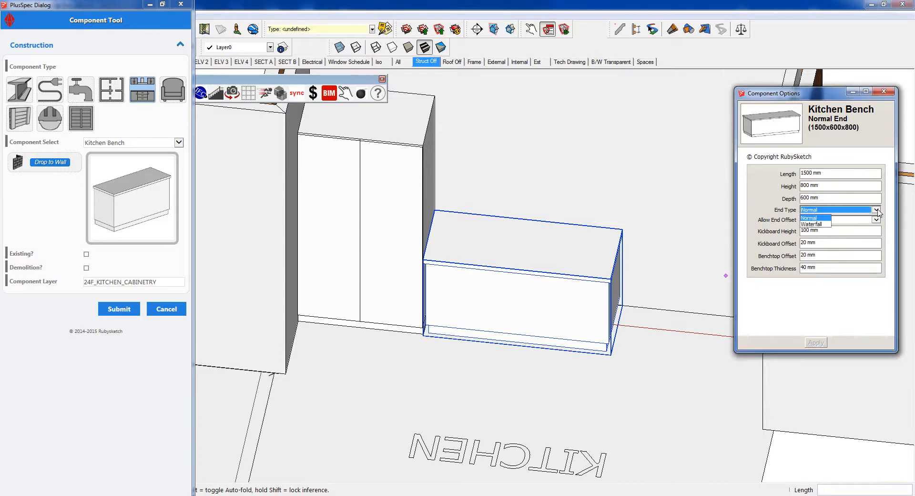
pyautogui.click(820, 224)
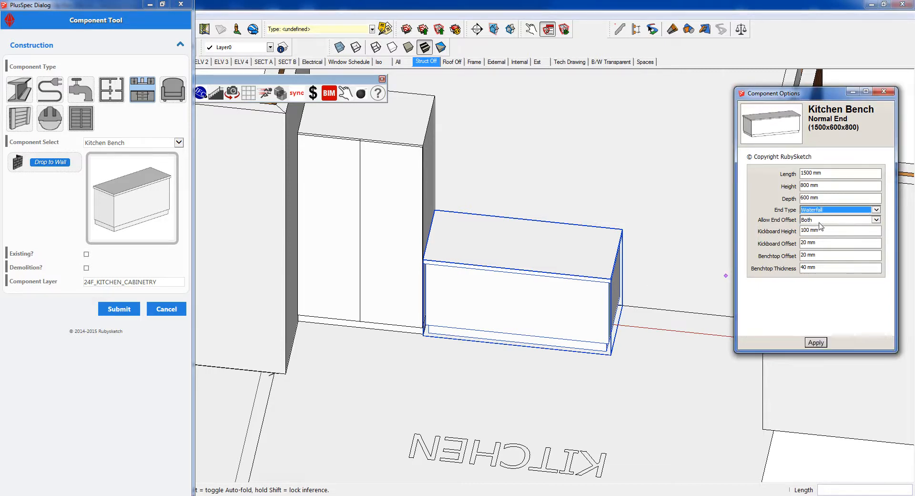
pyautogui.click(814, 343)
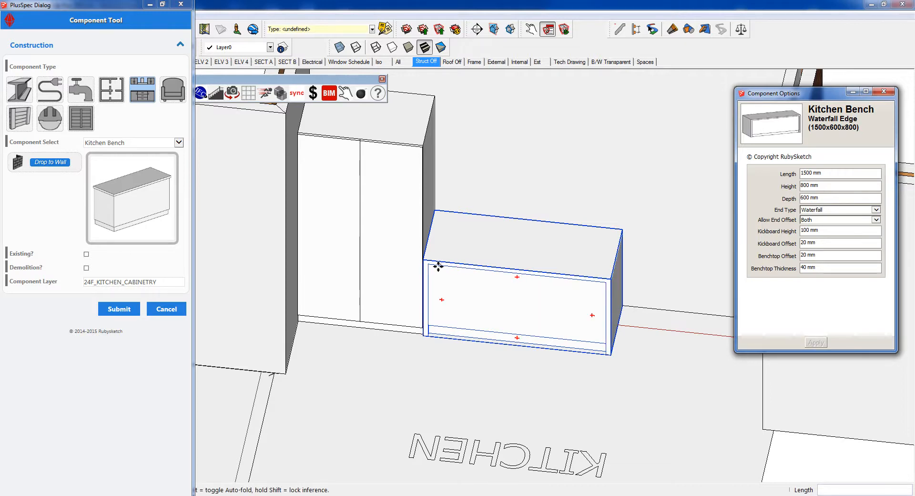
pyautogui.scroll(5, 438, 267)
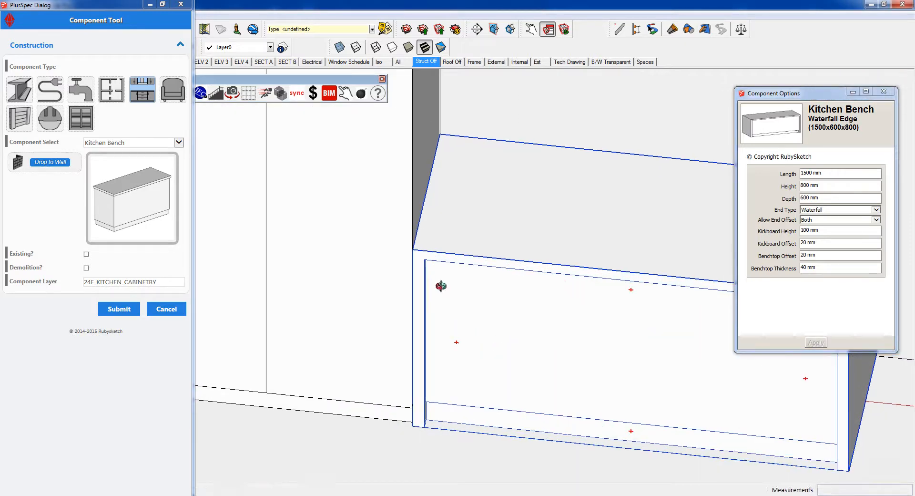
pyautogui.moveTo(441, 286); pyautogui.dragTo(293, 257, button='middle')
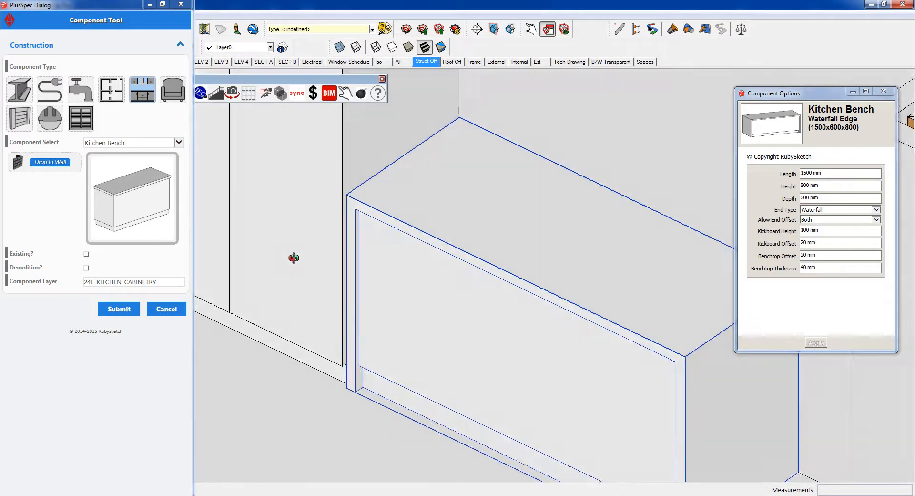
# Step: Scale the kitchen bench along its length to 2820 mm so it spans from the cupboard to the opposite side wall
pyautogui.scroll(-8, 294, 258)
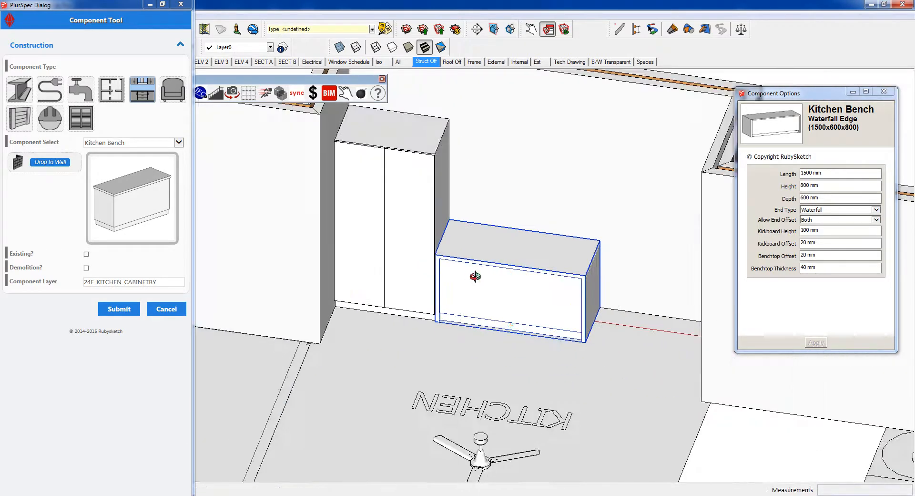
pyautogui.moveTo(475, 276); pyautogui.dragTo(513, 311, button='middle')
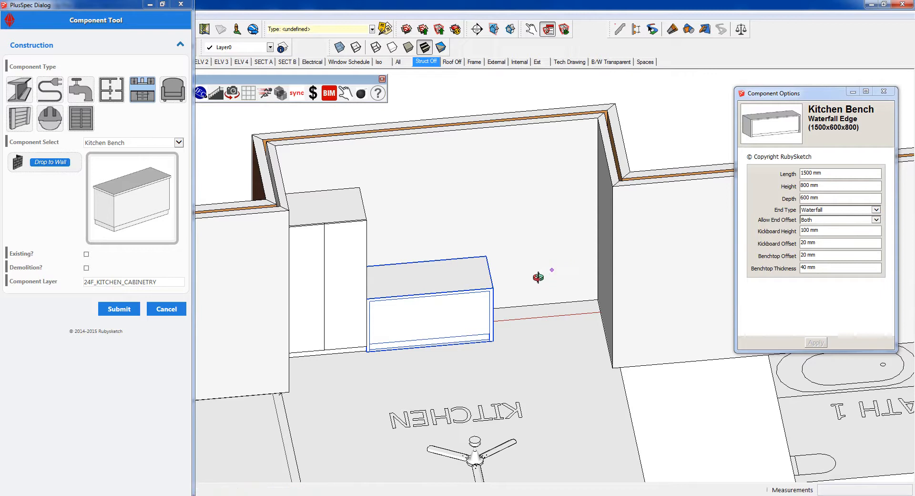
pyautogui.moveTo(542, 266); pyautogui.dragTo(445, 277, button='middle')
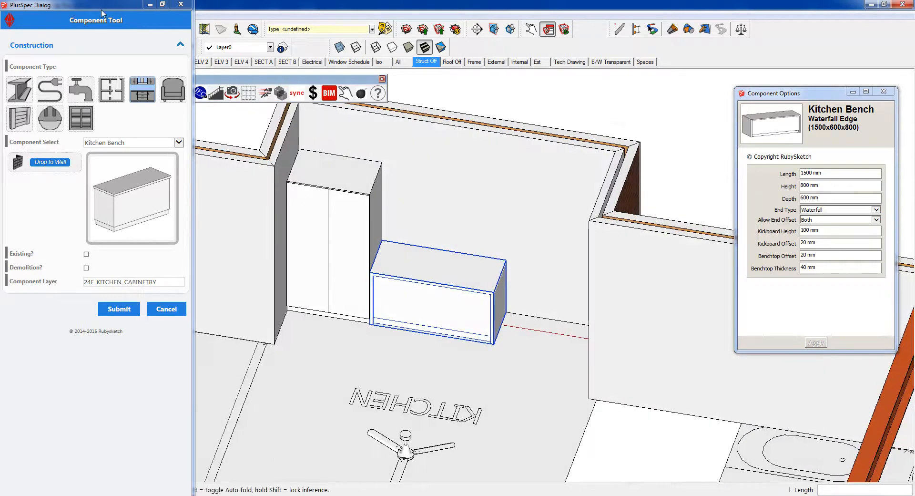
pyautogui.moveTo(101, 5); pyautogui.dragTo(142, 9)
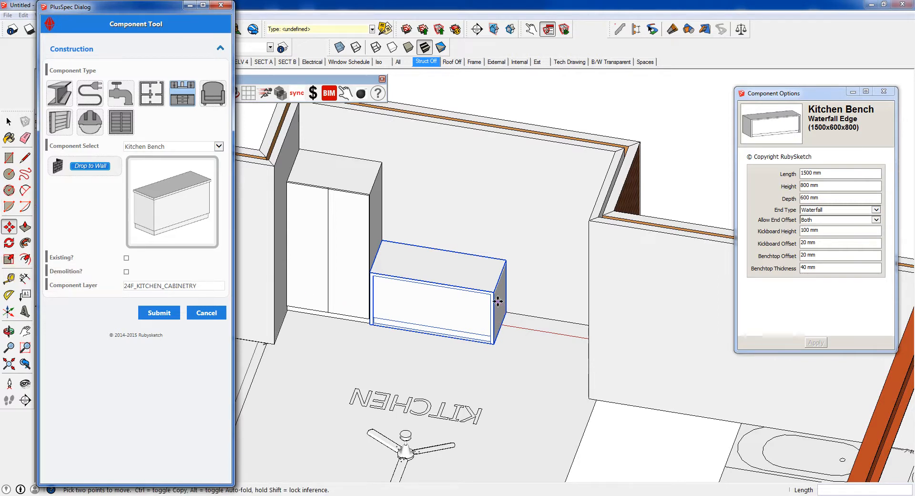
pyautogui.press('space')
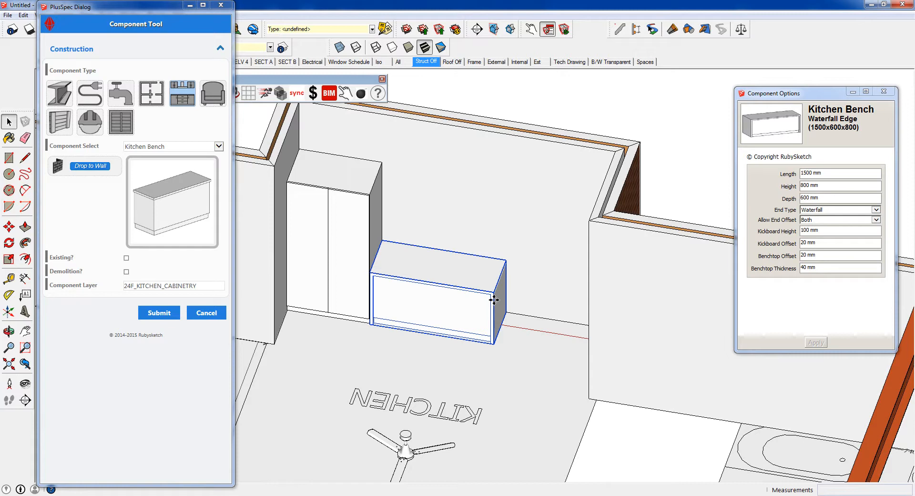
pyautogui.press('s')
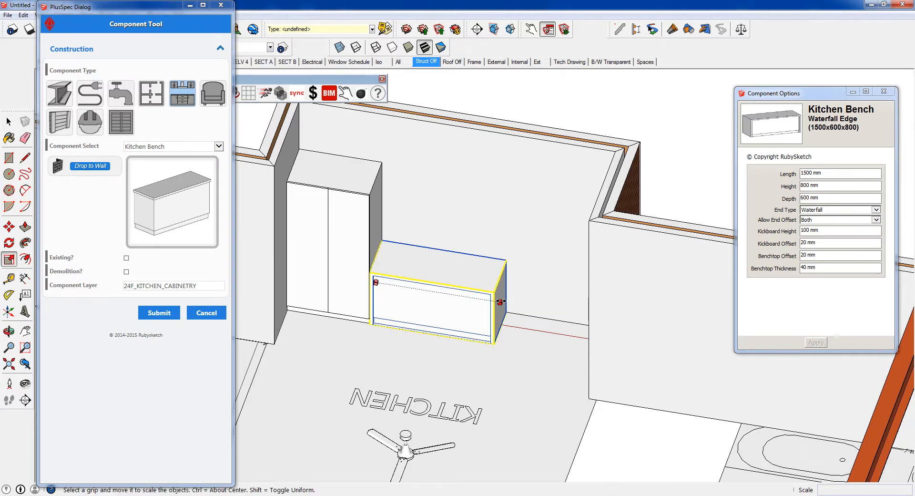
pyautogui.moveTo(500, 301); pyautogui.dragTo(590, 270)
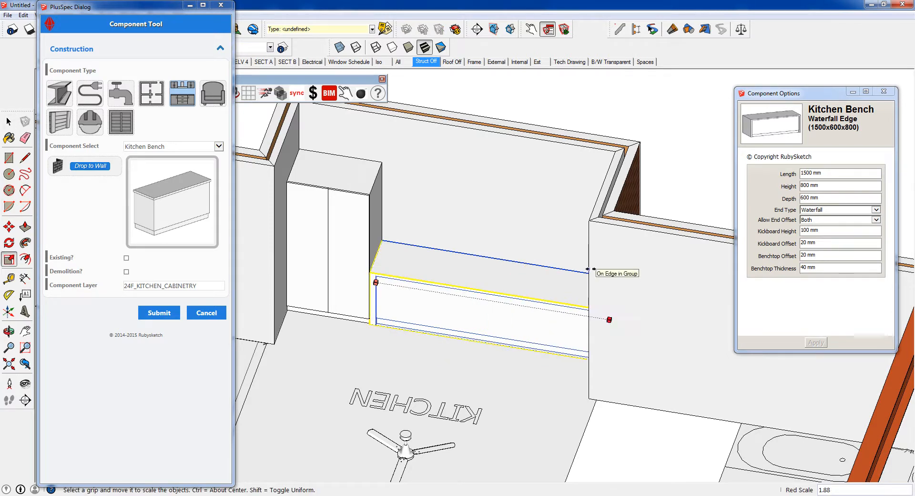
pyautogui.moveTo(507, 303); pyautogui.dragTo(507, 282, button='middle')
pyautogui.scroll(-2, 570, 313)
pyautogui.scroll(1, 508, 281)
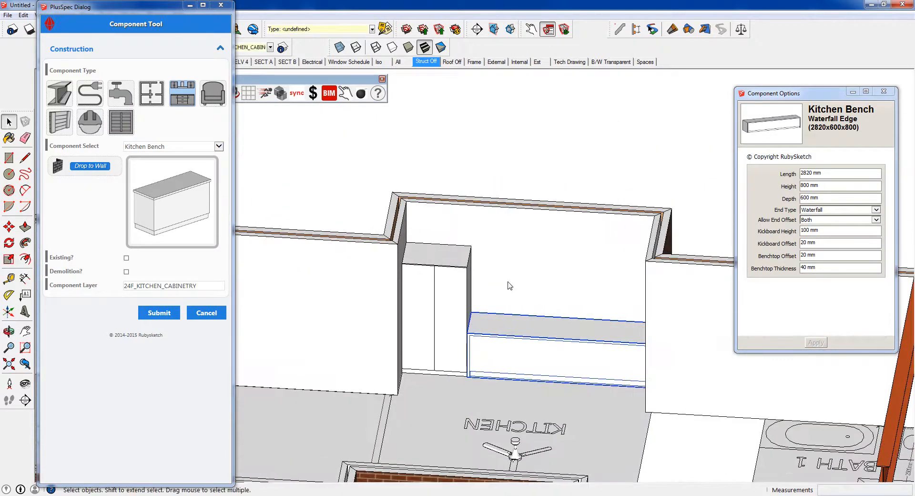
pyautogui.click(508, 283)
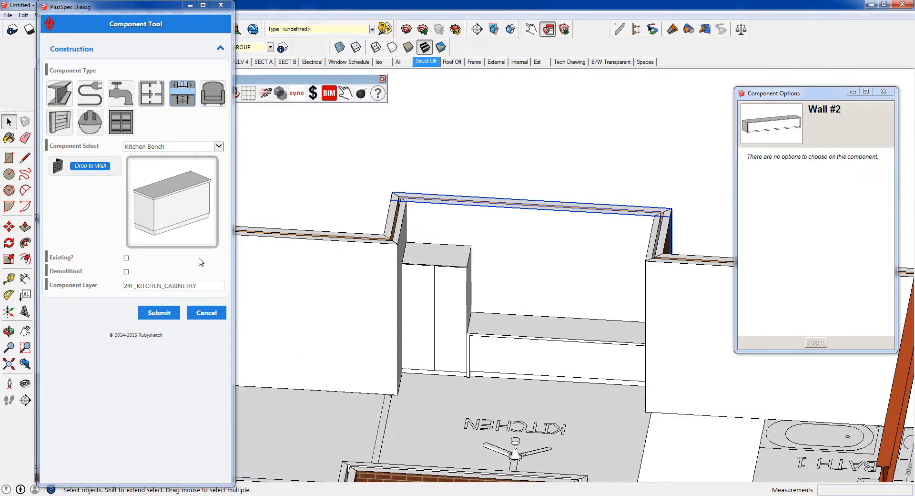
pyautogui.click(169, 313)
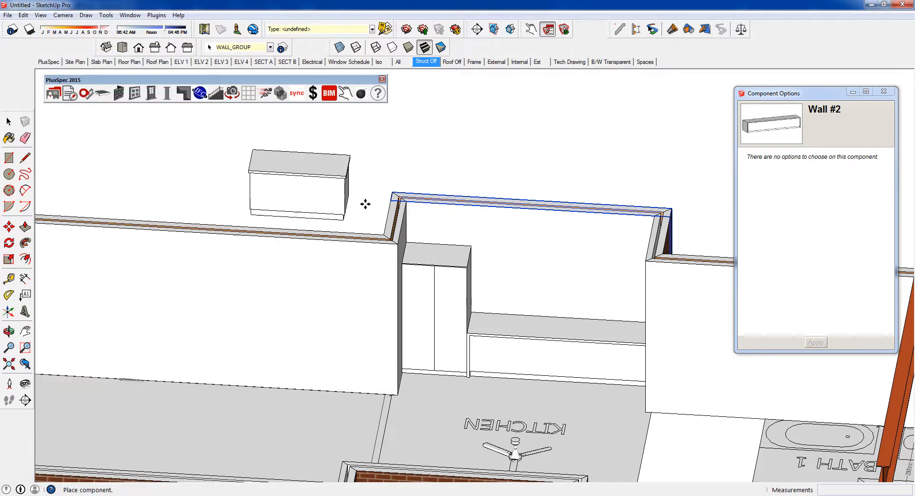
pyautogui.press('F1')
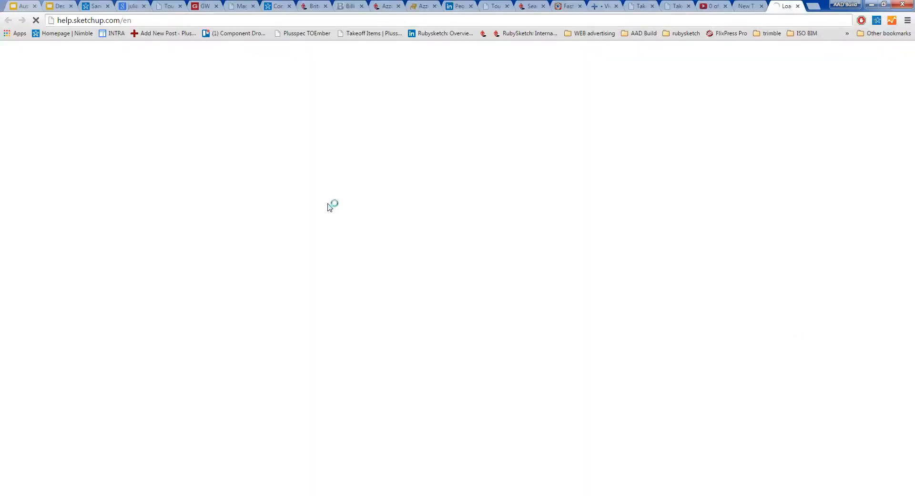
pyautogui.click(874, 5)
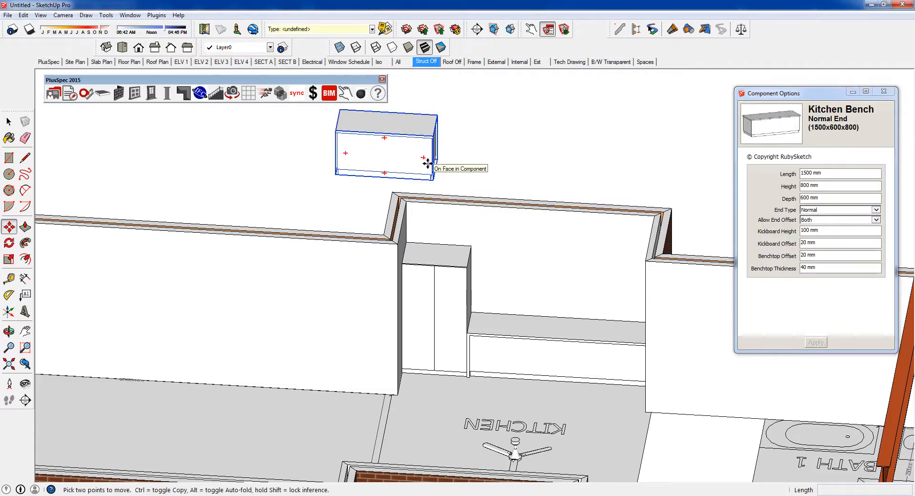
pyautogui.press('Delete')
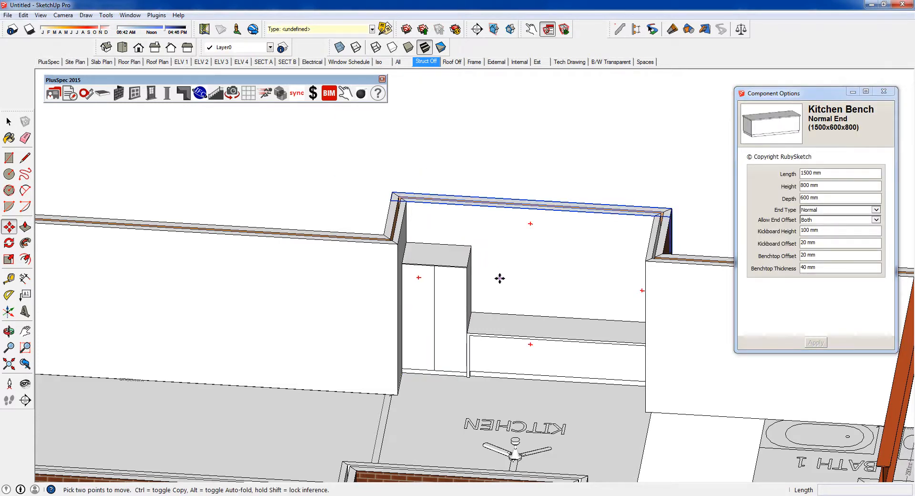
# Step: Insert a commercial aluminium double hung window, 1000 mm high with a 2100 mm header height, in the wall above the bench beside the cupboard
pyautogui.press('space')
pyautogui.click(504, 274)
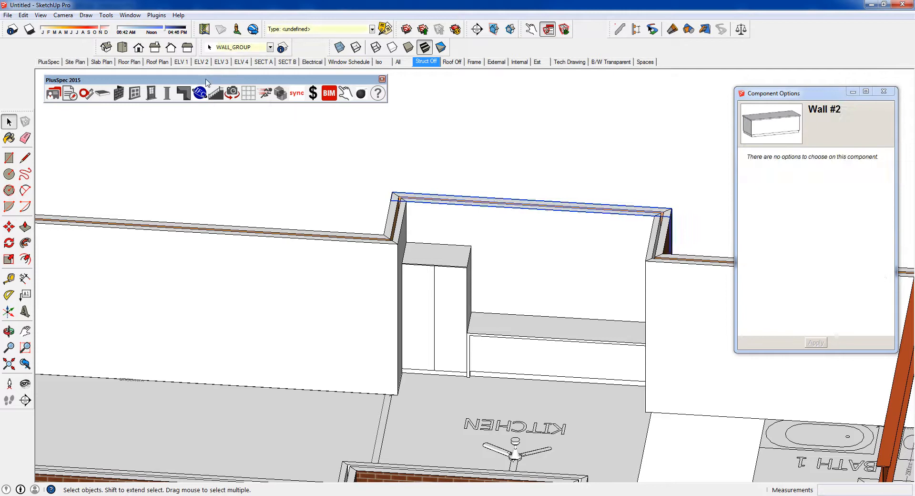
pyautogui.click(135, 93)
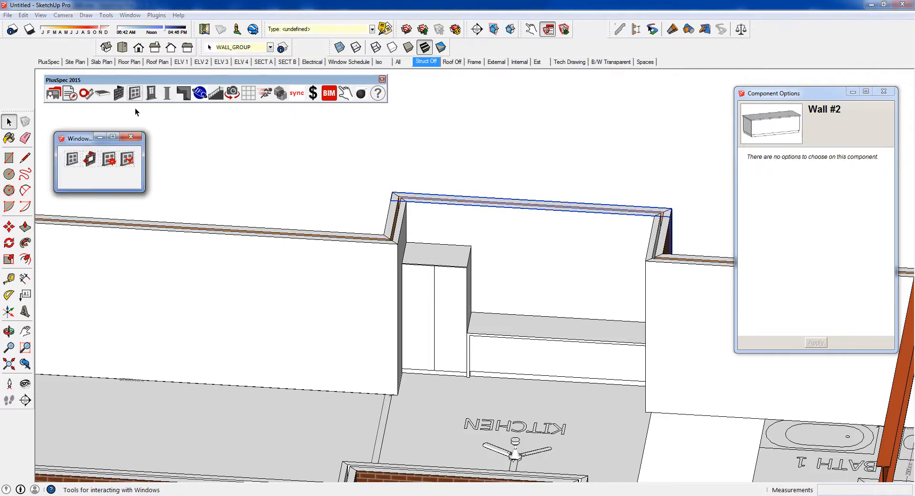
pyautogui.click(71, 161)
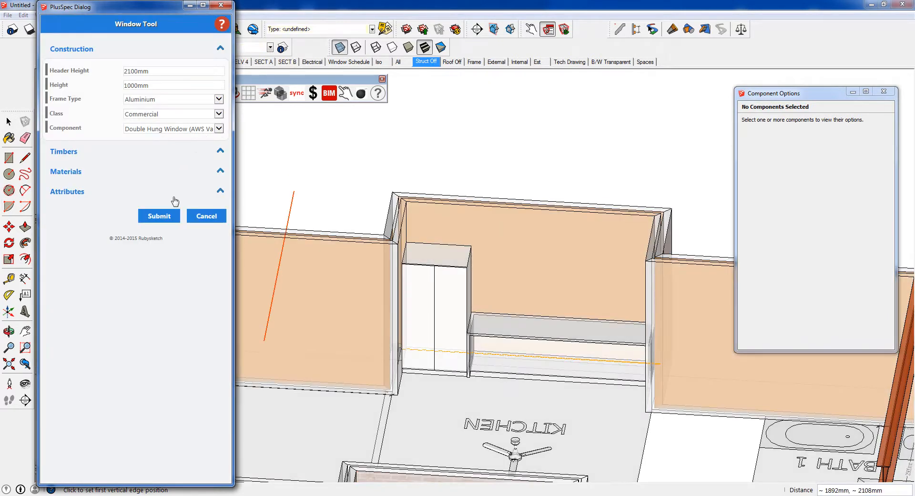
pyautogui.click(159, 217)
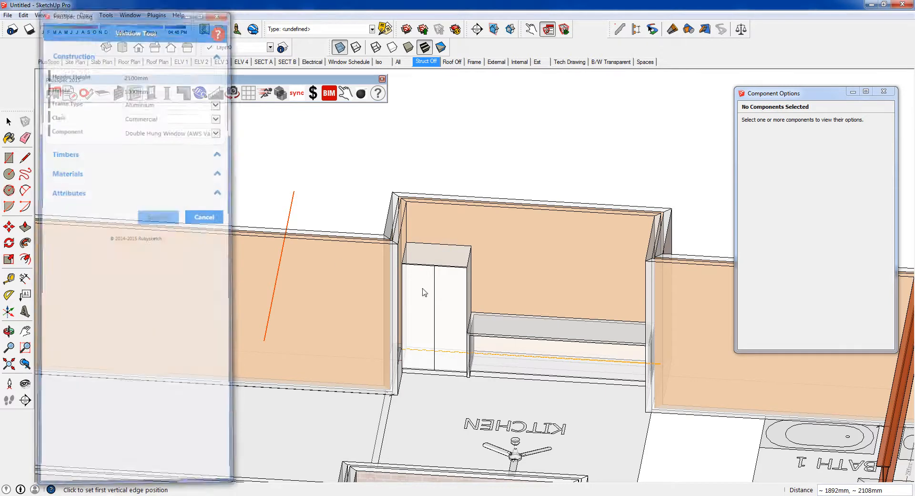
pyautogui.click(476, 316)
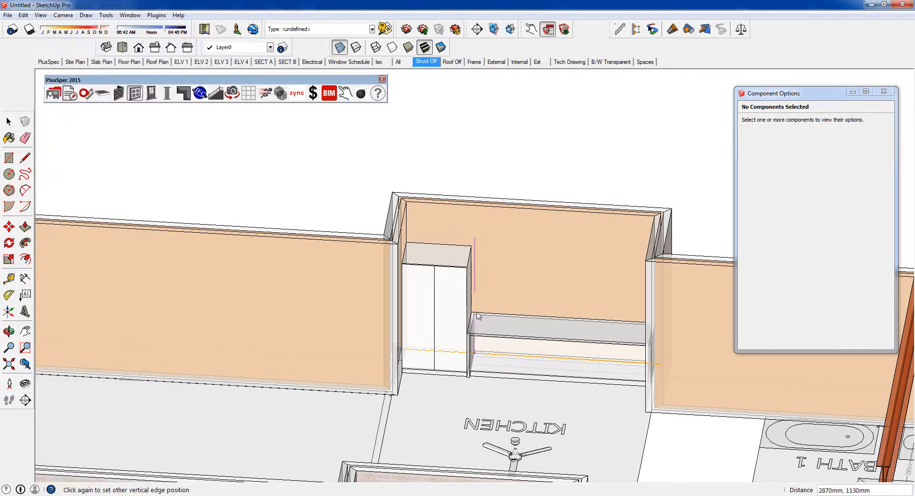
pyautogui.click(585, 318)
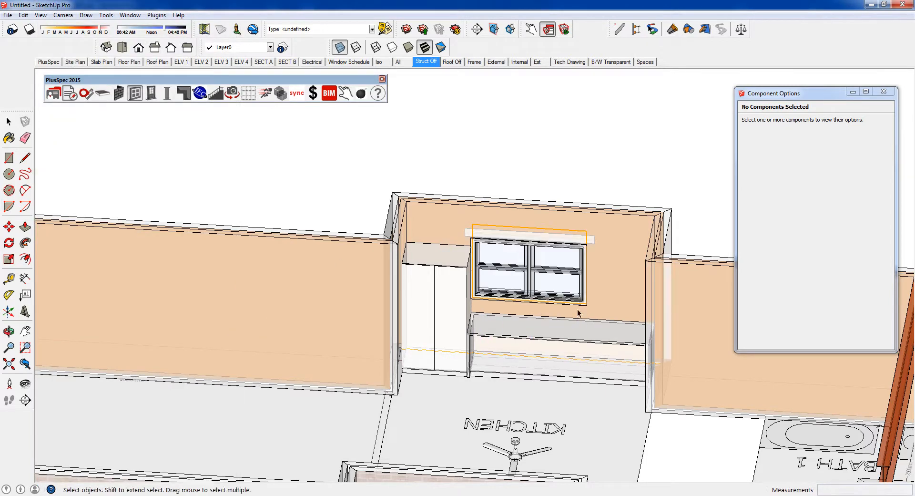
# Step: Stretch the kitchen window's lower edge down to the benchtop with the window edit tool, keeping its head in place
pyautogui.scroll(4, 579, 312)
pyautogui.scroll(2, 540, 299)
pyautogui.moveTo(541, 299); pyautogui.dragTo(517, 320, button='middle')
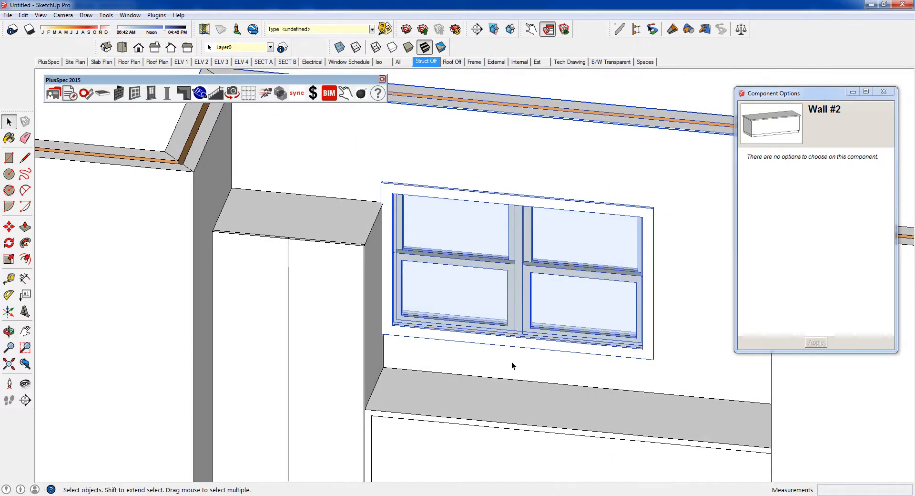
pyautogui.click(135, 93)
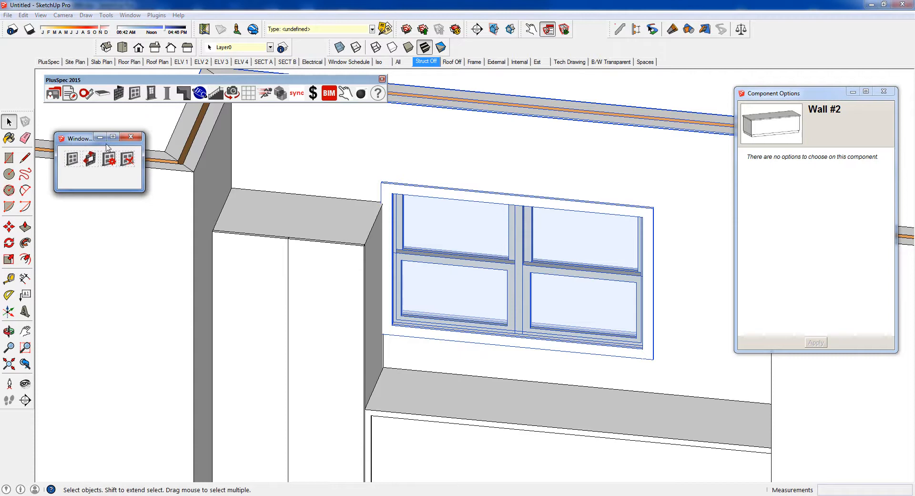
pyautogui.click(90, 159)
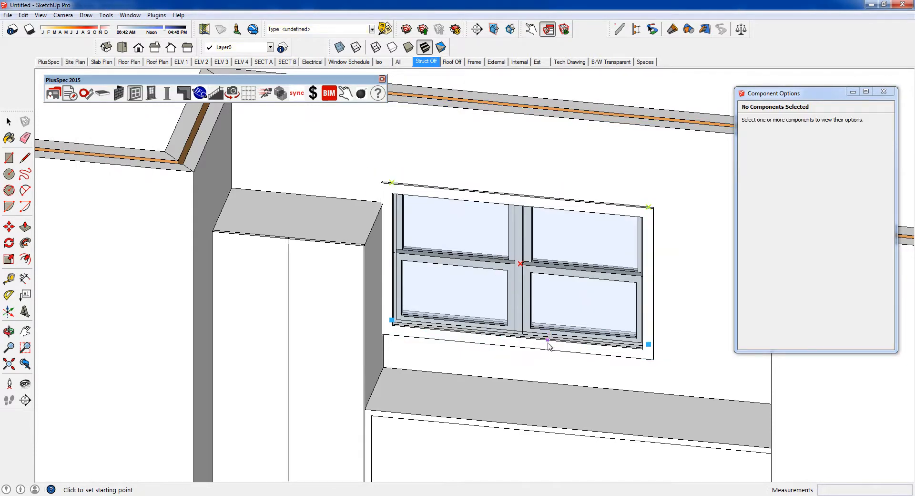
pyautogui.click(673, 347)
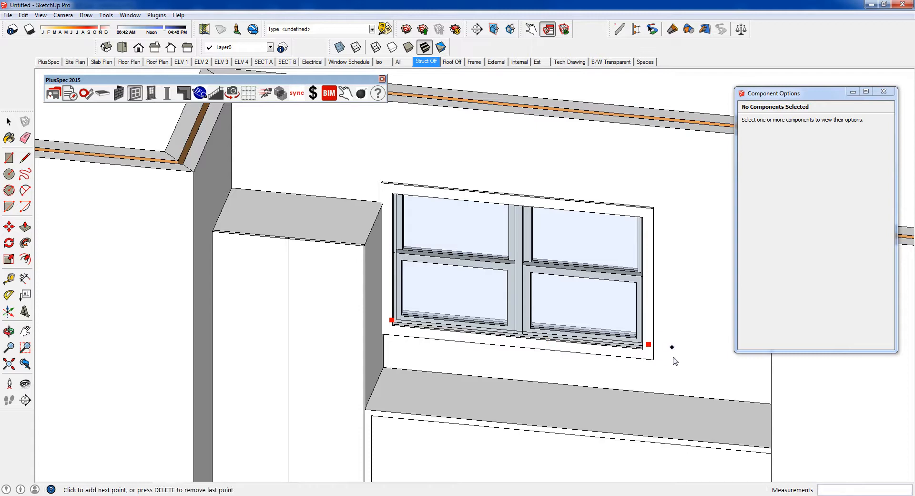
pyautogui.click(672, 387)
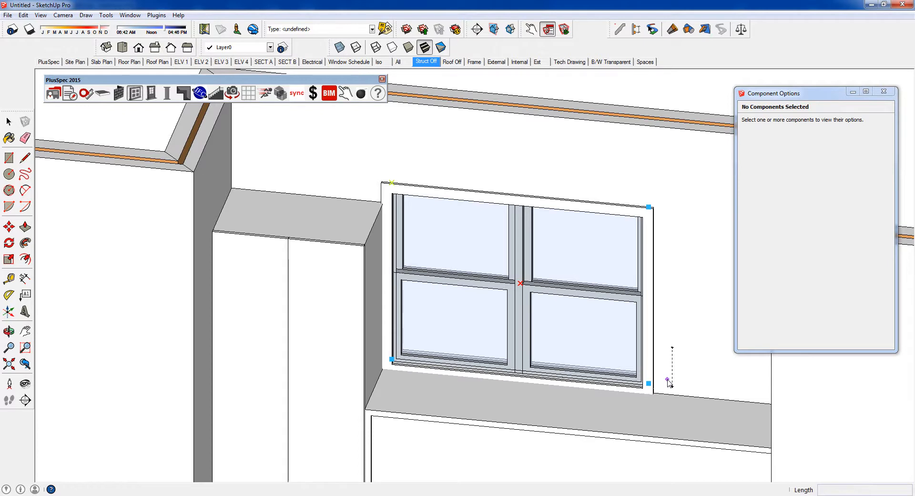
# Step: Examine the wall framing and lintel around the kitchen window, comparing the Frame scene with the All scene
pyautogui.scroll(-2, 656, 374)
pyautogui.moveTo(656, 376); pyautogui.dragTo(523, 349, button='middle')
pyautogui.press('space')
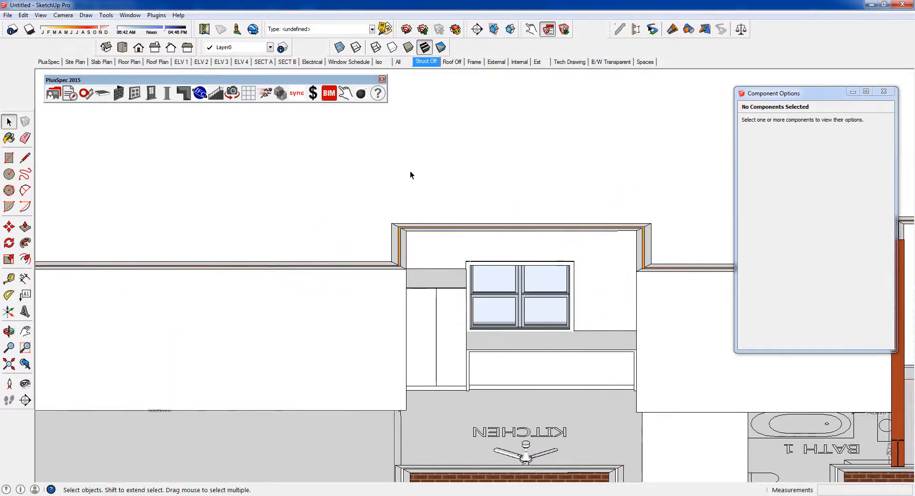
pyautogui.click(476, 62)
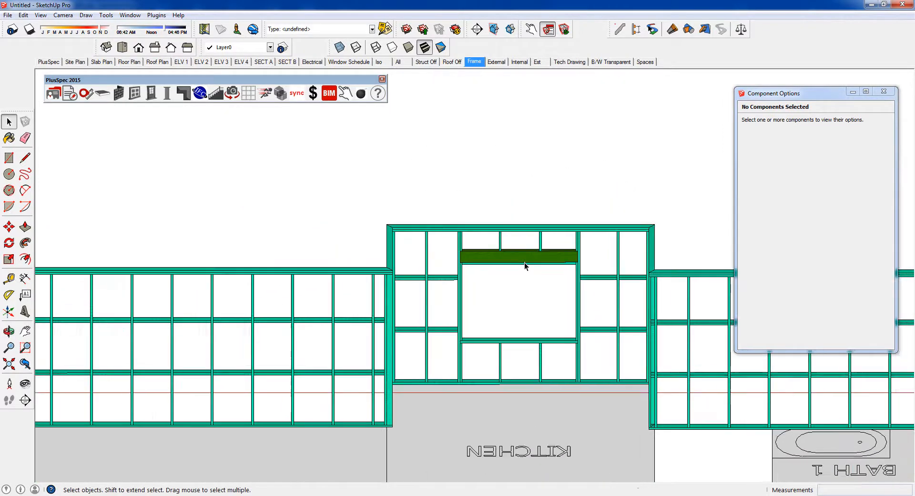
pyautogui.scroll(-8, 511, 256)
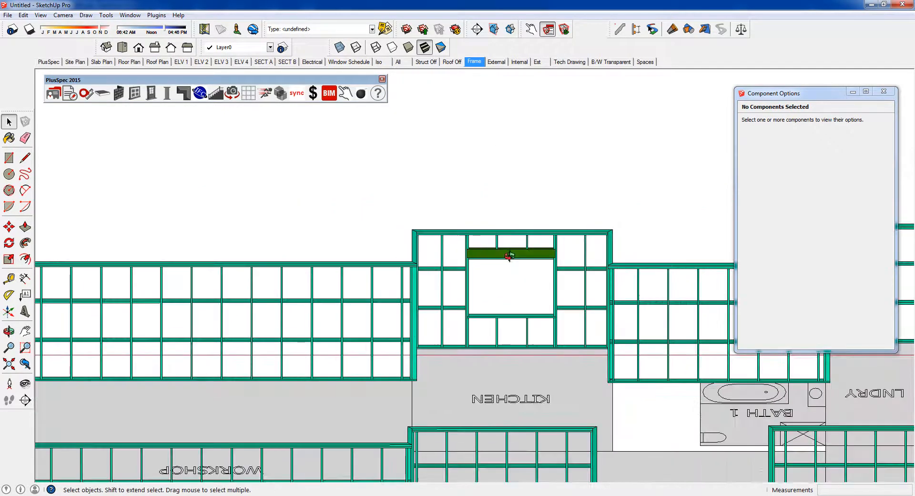
pyautogui.click(398, 62)
pyautogui.moveTo(482, 165); pyautogui.dragTo(409, 102, button='middle')
pyautogui.scroll(6, 486, 241)
pyautogui.scroll(2, 486, 241)
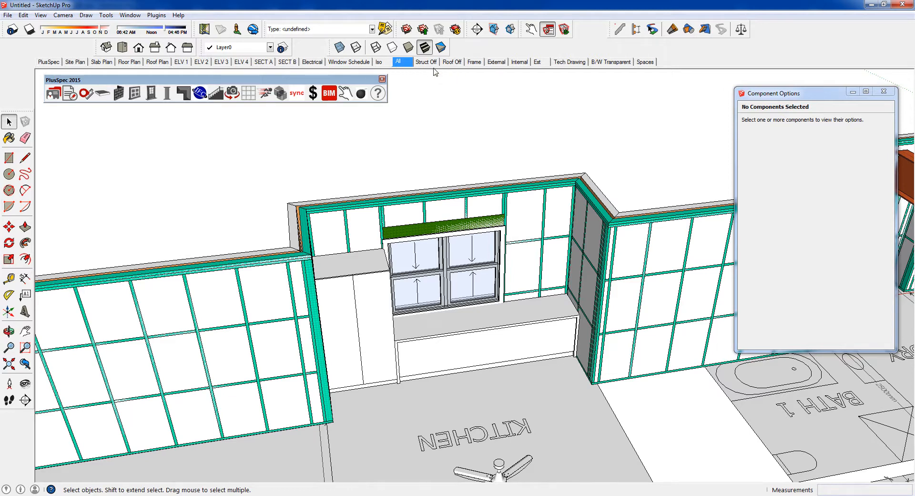
pyautogui.click(474, 62)
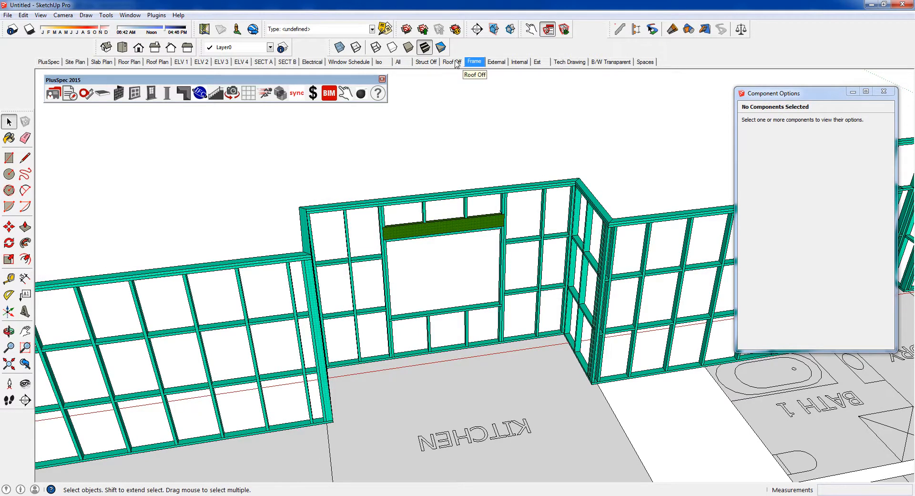
# Step: Switch from the Frame scene to the Struct Off scene to show the fitted kitchen and surrounding rooms
pyautogui.click(428, 62)
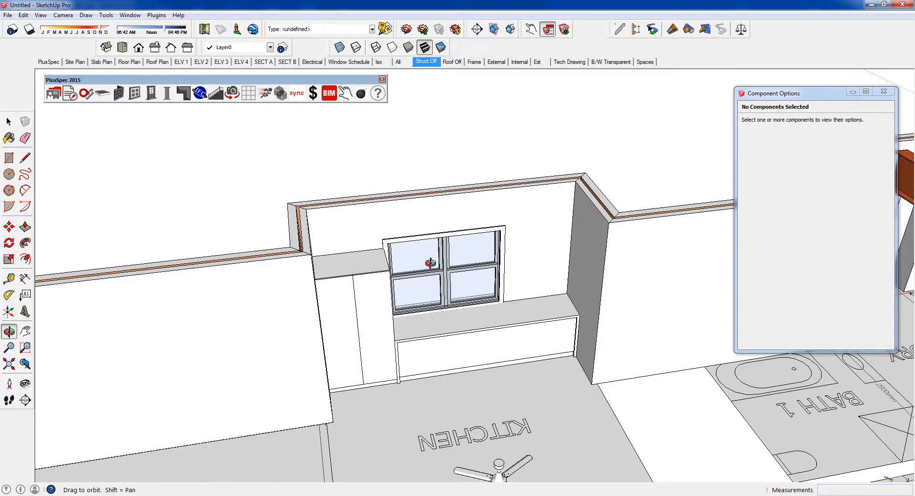
pyautogui.moveTo(379, 253); pyautogui.dragTo(433, 221, button='middle')
pyautogui.scroll(-5, 365, 235)
# Step: Start a new PlusSpec component and choose Bed from the furniture components
pyautogui.click(280, 93)
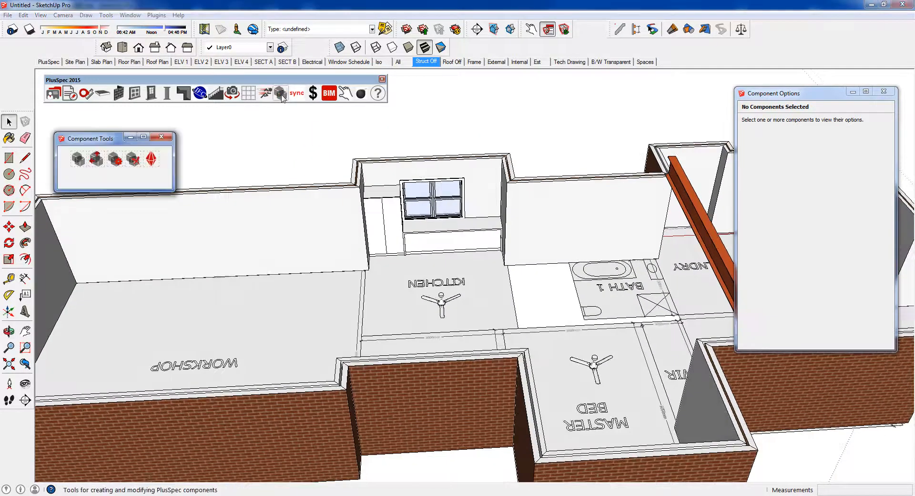
pyautogui.click(78, 160)
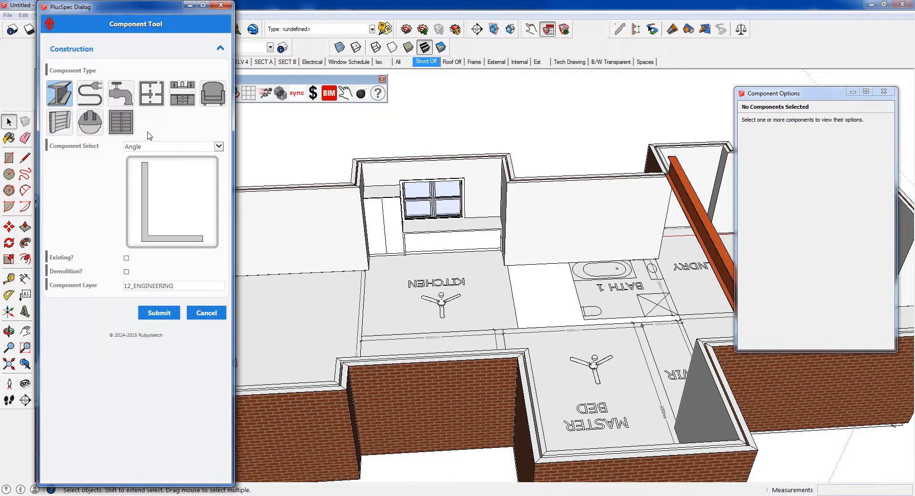
pyautogui.click(216, 99)
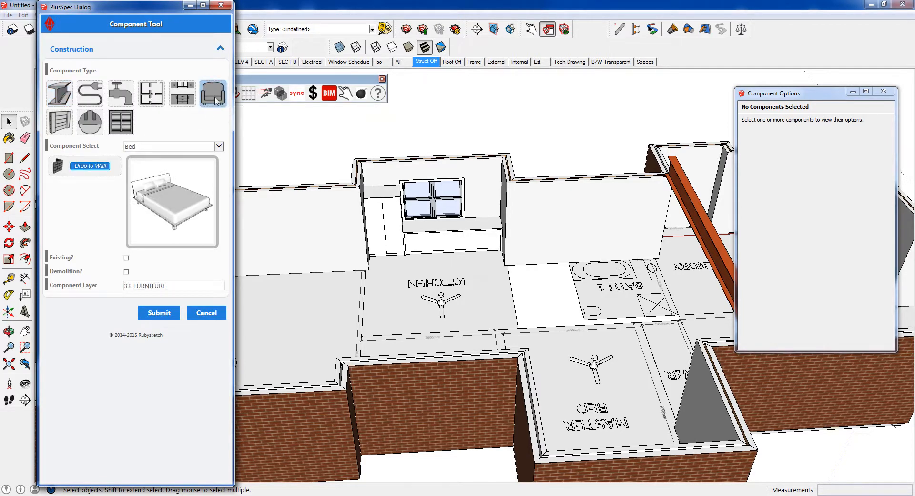
pyautogui.click(184, 145)
pyautogui.click(146, 163)
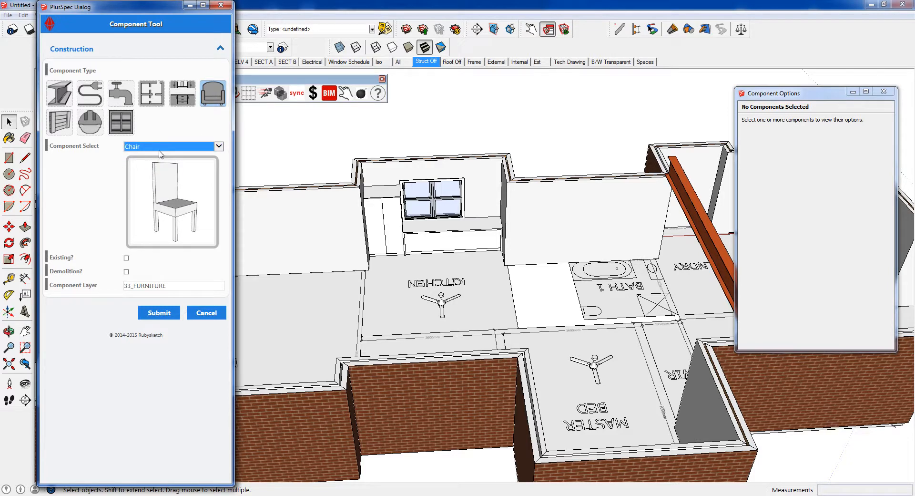
pyautogui.scroll(-2, 160, 151)
pyautogui.scroll(-1, 161, 153)
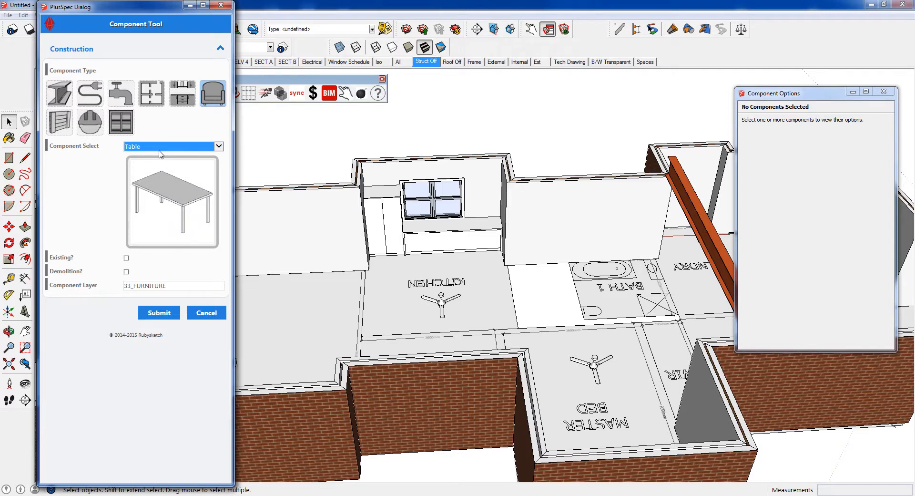
pyautogui.scroll(4, 160, 154)
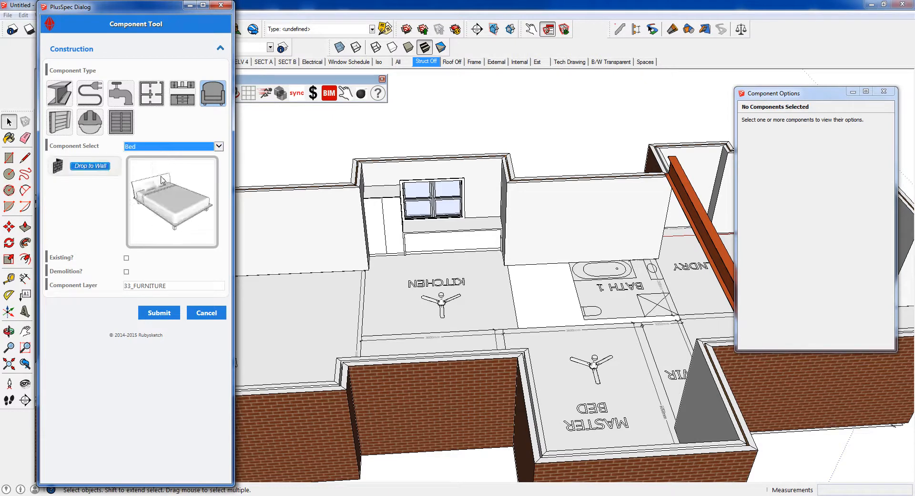
pyautogui.click(167, 197)
pyautogui.click(158, 312)
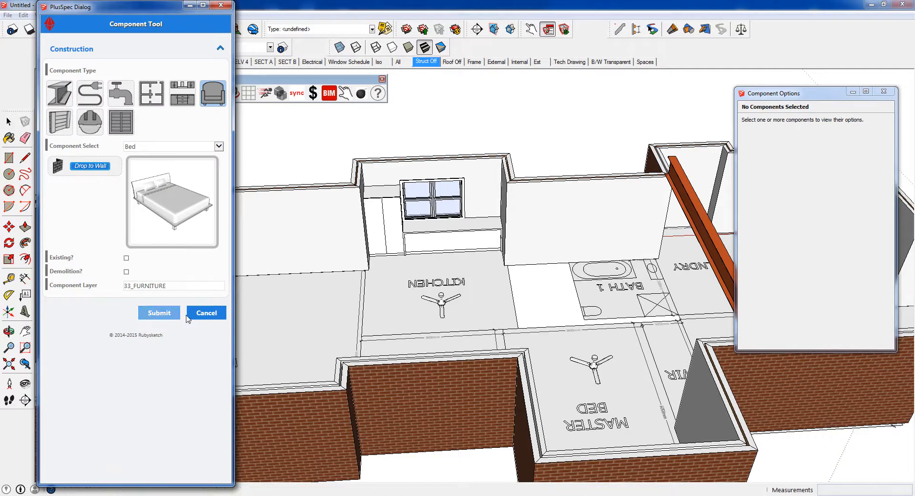
# Step: Place the bed on the floor of the BED 3 room
pyautogui.moveTo(337, 311)
pyautogui.mouseDown(button='middle')
pyautogui.moveTo(402, 311)
pyautogui.moveTo(399, 329)
pyautogui.mouseUp(button='middle')
pyautogui.scroll(-3, 398, 329)
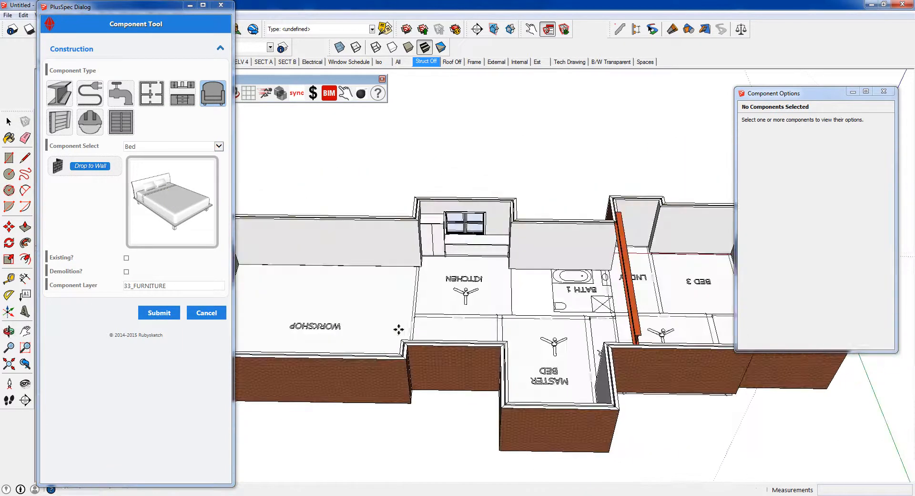
pyautogui.moveTo(491, 323); pyautogui.dragTo(324, 340, button='middle')
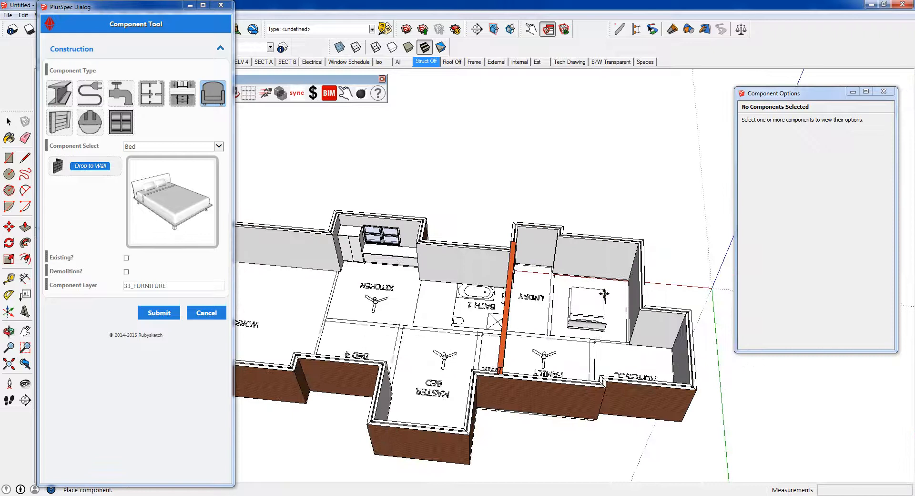
pyautogui.click(589, 295)
# Step: Change the placed bed's type to King and apply it
pyautogui.scroll(2, 589, 293)
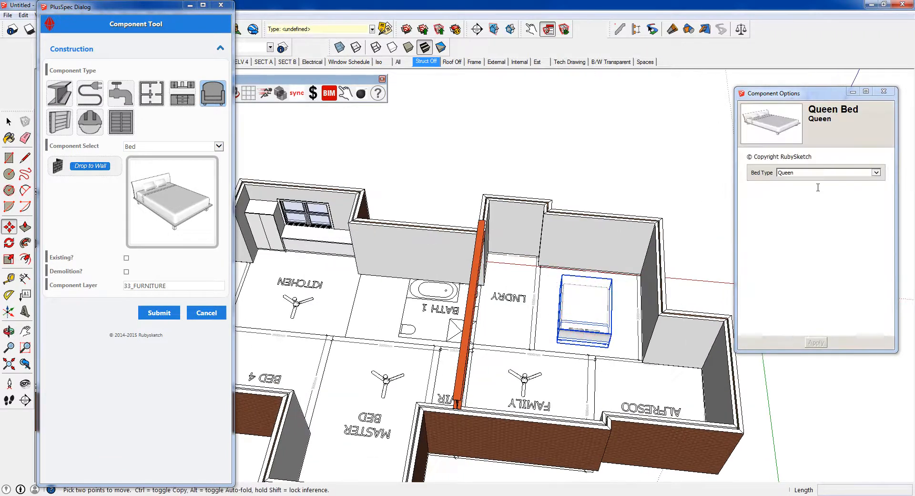
pyautogui.click(875, 174)
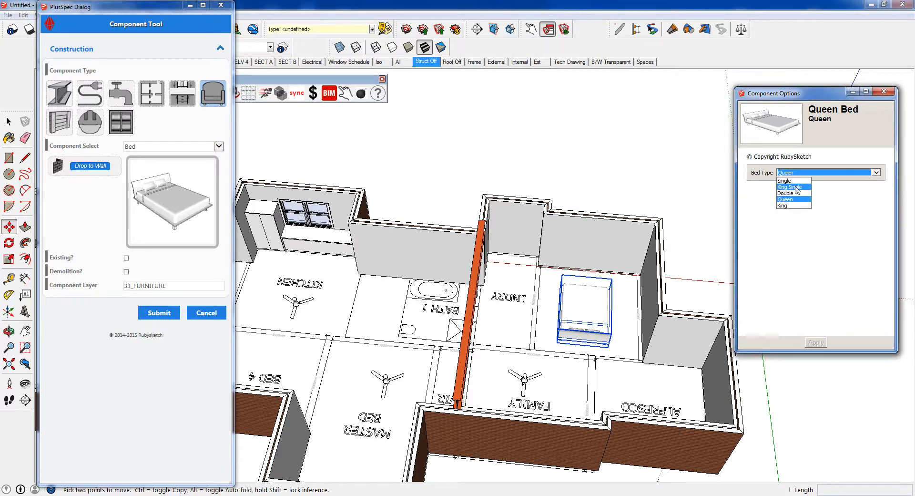
pyautogui.click(787, 205)
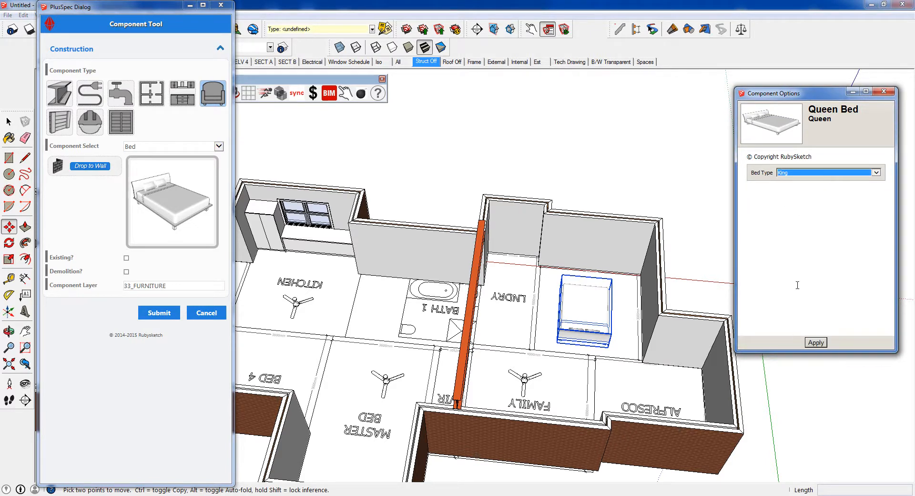
pyautogui.click(816, 344)
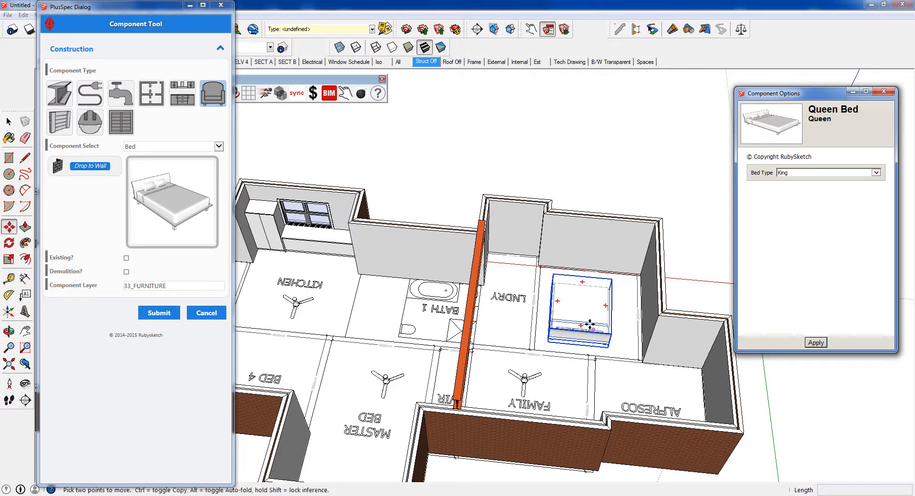
# Step: Rotate the king bed so its headboard faces the outer side wall, and move it about 999 mm toward that wall
pyautogui.click(582, 325)
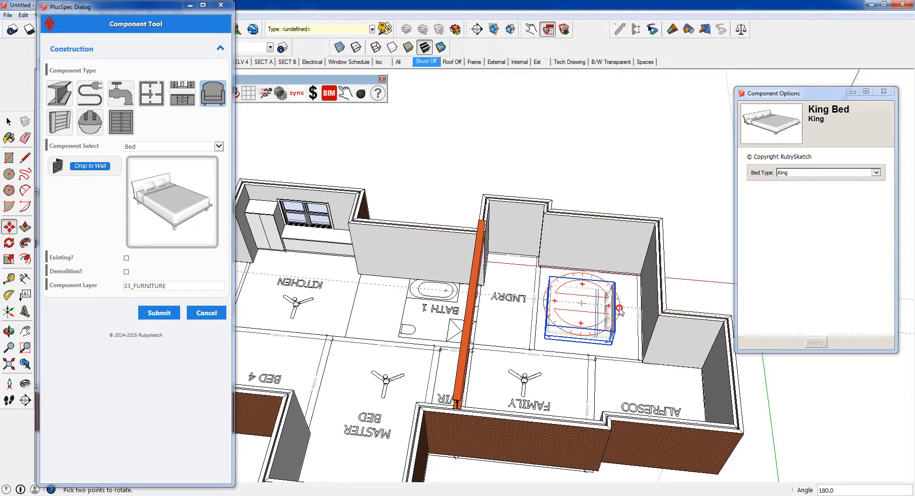
pyautogui.click(619, 309)
pyautogui.scroll(6, 614, 342)
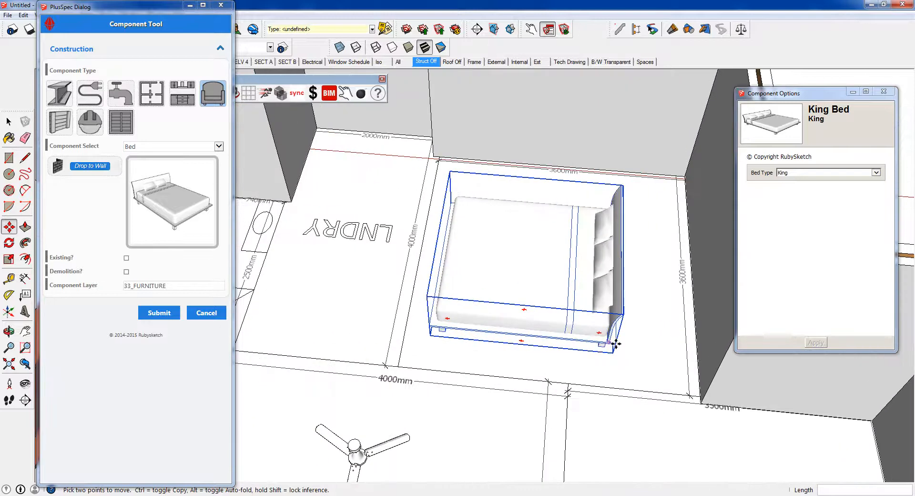
pyautogui.click(612, 342)
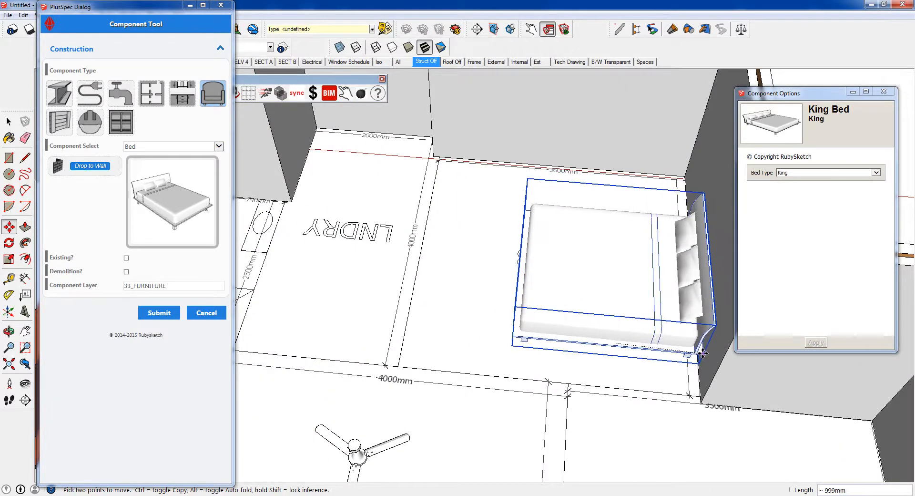
pyautogui.click(703, 353)
# Step: Insert a Chair from the furniture components near the foot of the king bed, then close the component dialog
pyautogui.scroll(-5, 610, 348)
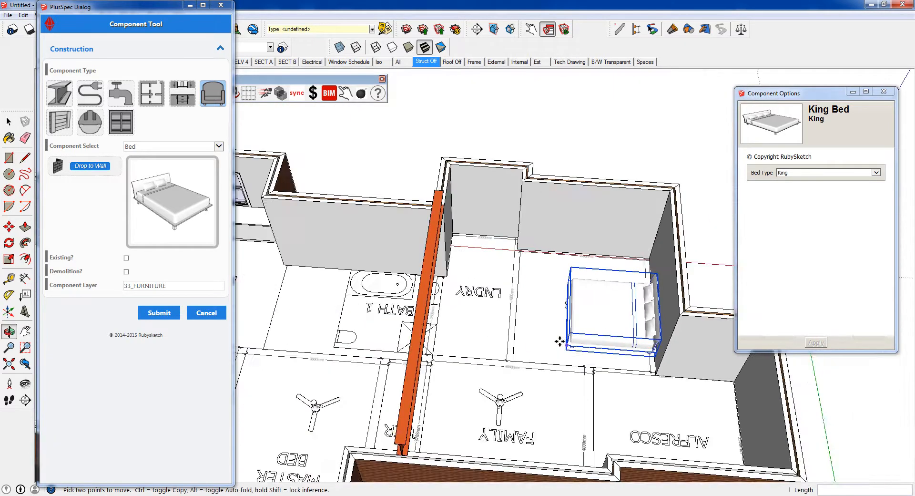
pyautogui.scroll(-5, 560, 341)
pyautogui.moveTo(560, 341); pyautogui.dragTo(381, 238, button='middle')
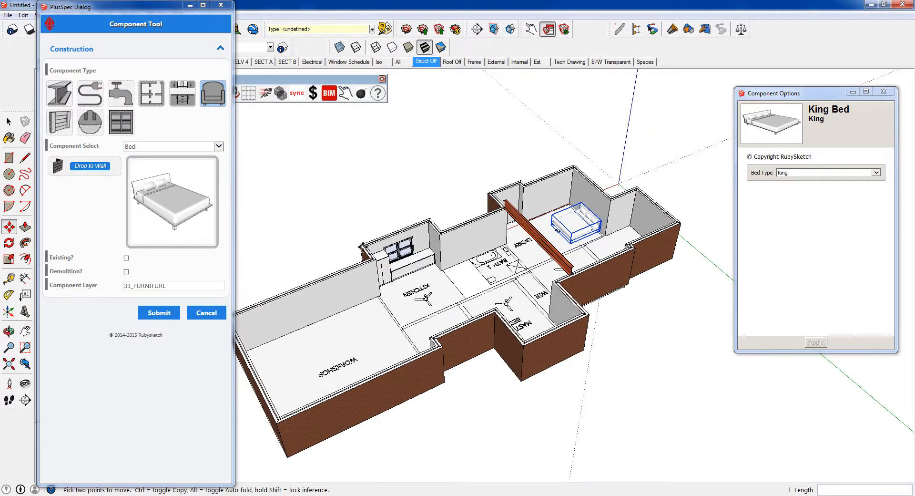
pyautogui.click(188, 151)
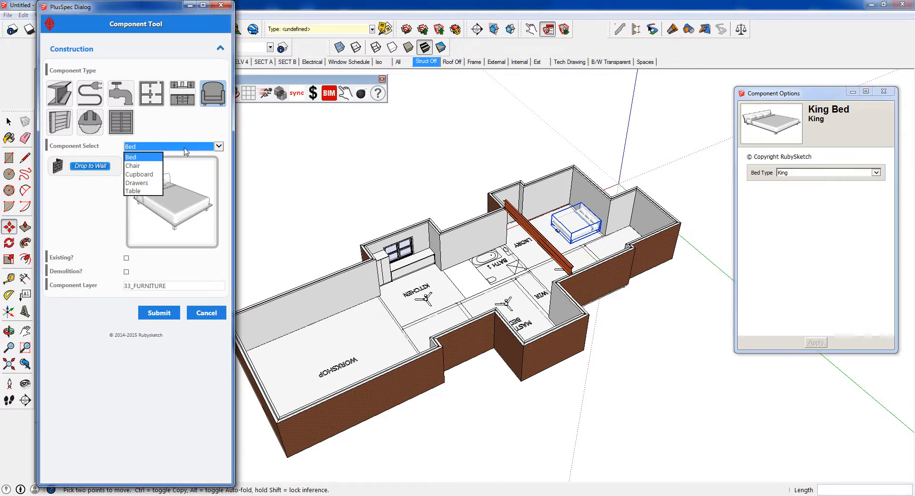
pyautogui.click(143, 166)
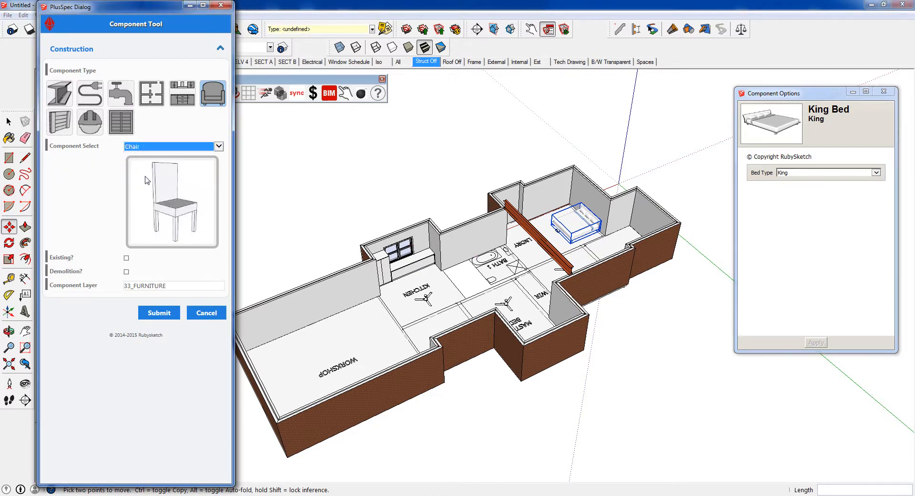
pyautogui.click(165, 313)
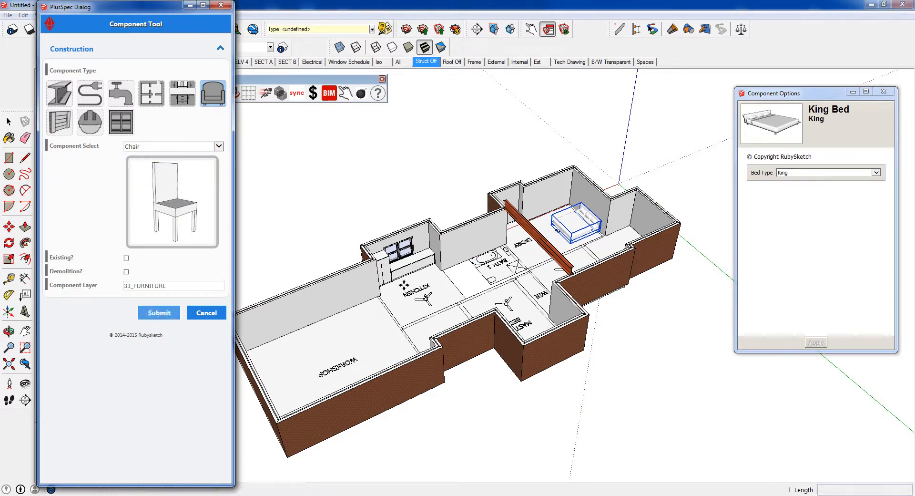
pyautogui.click(560, 245)
pyautogui.moveTo(553, 253); pyautogui.dragTo(403, 317, button='middle')
pyautogui.scroll(1, 403, 317)
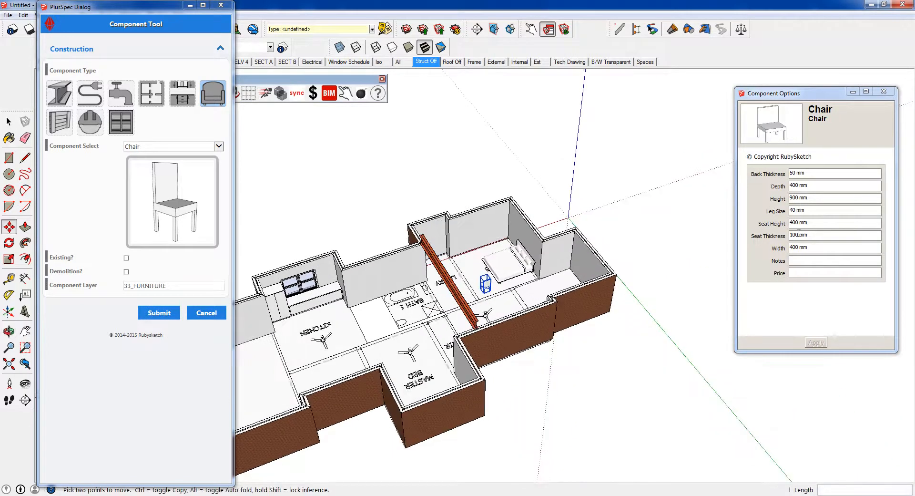
pyautogui.moveTo(481, 289); pyautogui.dragTo(442, 232, button='middle')
pyautogui.scroll(-2, 507, 284)
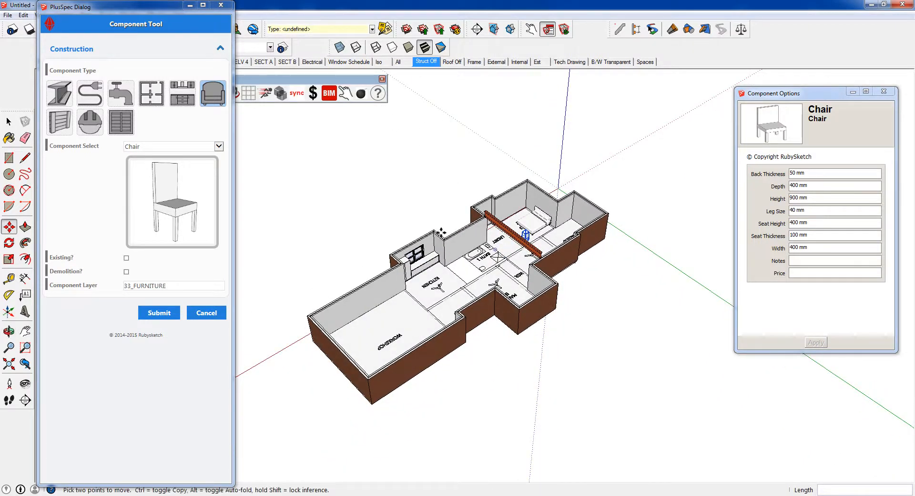
pyautogui.click(208, 313)
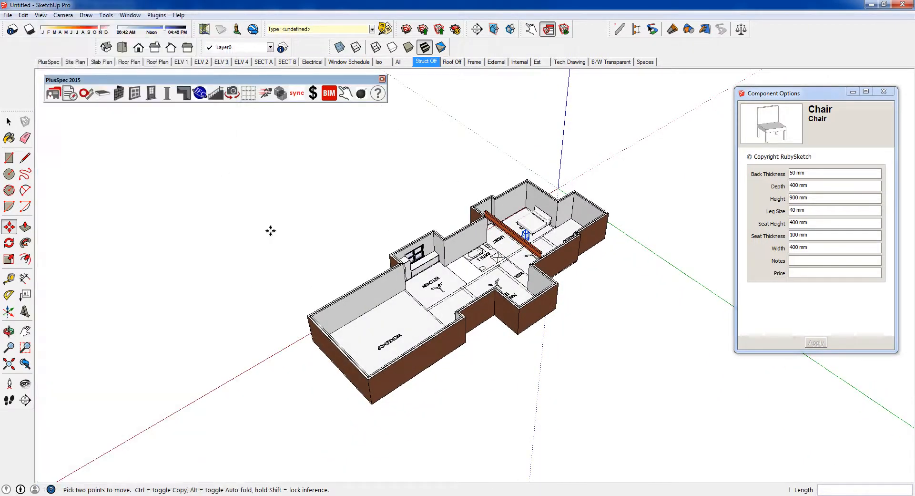
# Step: Generate the PlusSpec takeoff in the browser, examine the items listed under 33_FURNITURE, and return to the model
pyautogui.click(66, 96)
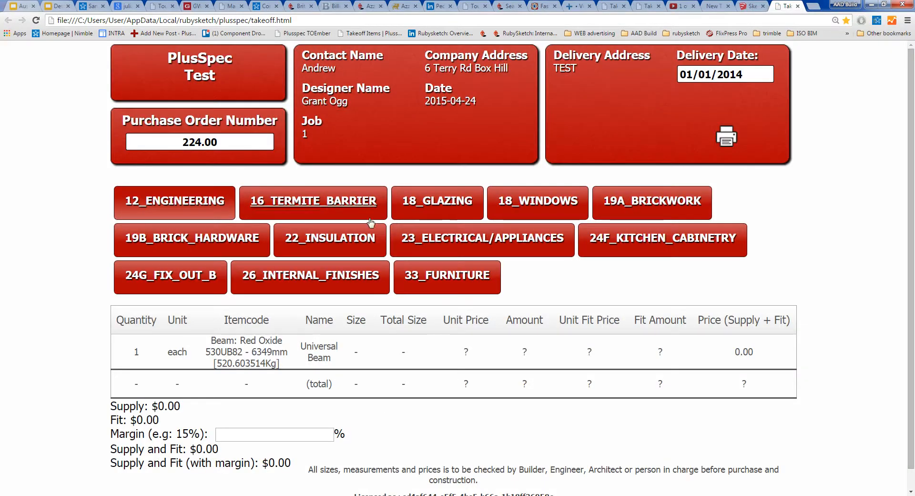
pyautogui.click(455, 279)
pyautogui.scroll(-2, 415, 277)
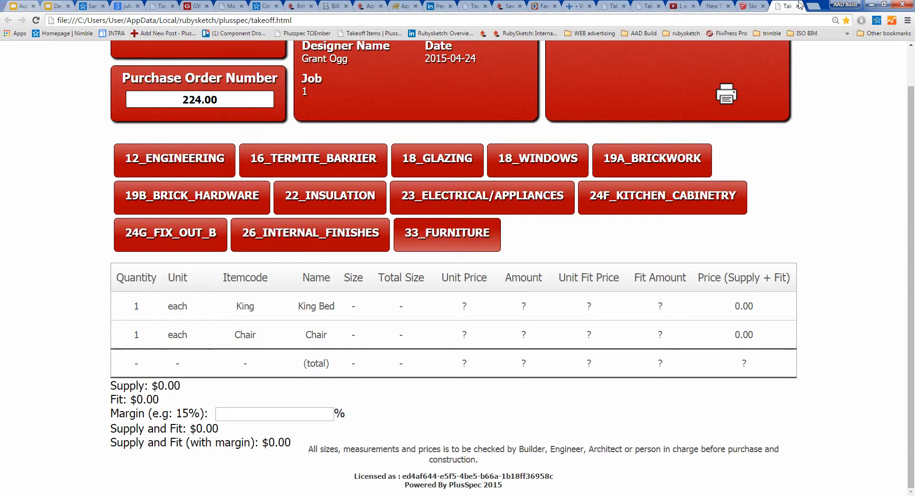
pyautogui.click(873, 5)
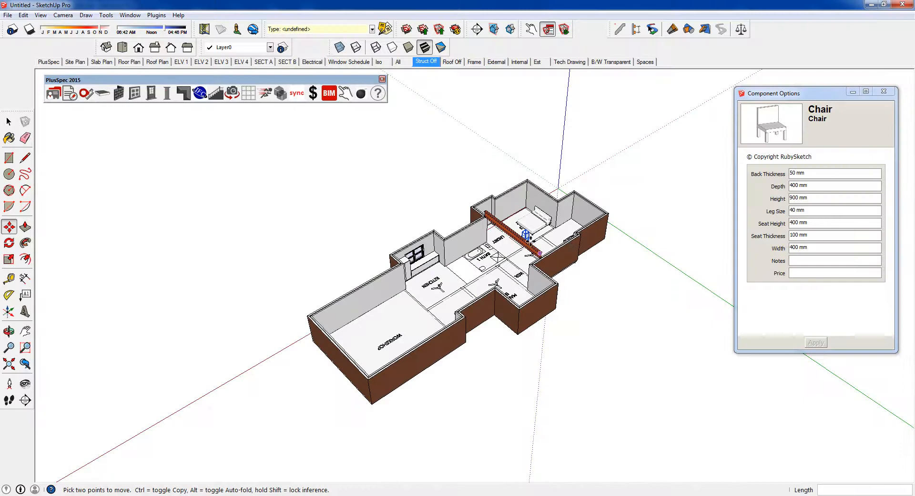
# Step: Set the king bed's first price to 10000 and its second price to 150 per item, and save the price data
pyautogui.scroll(3, 535, 233)
pyautogui.press('space')
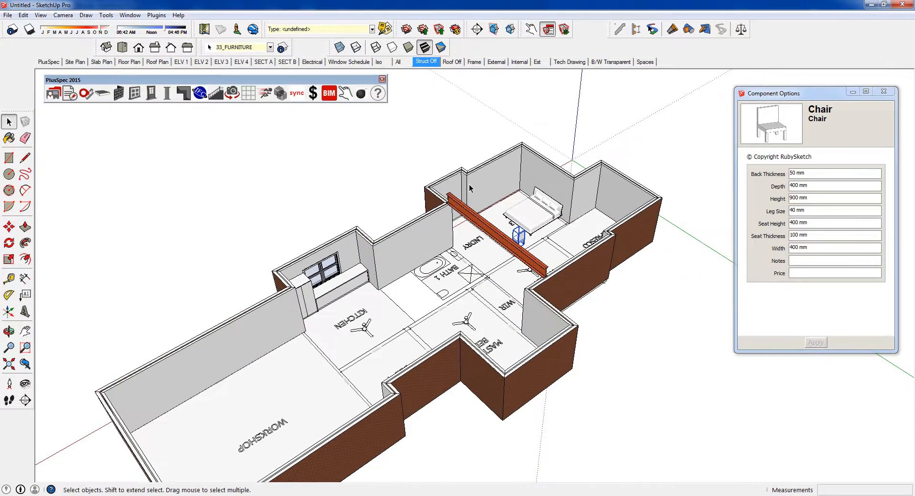
pyautogui.click(540, 207)
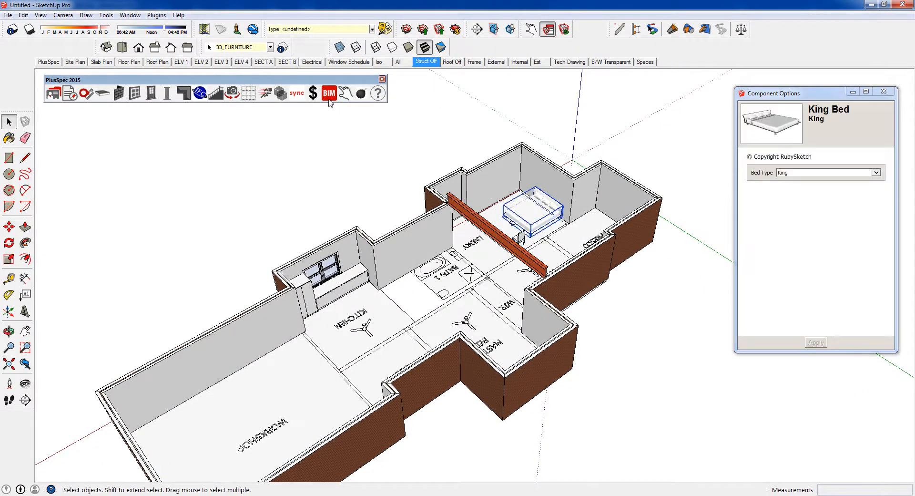
pyautogui.click(314, 93)
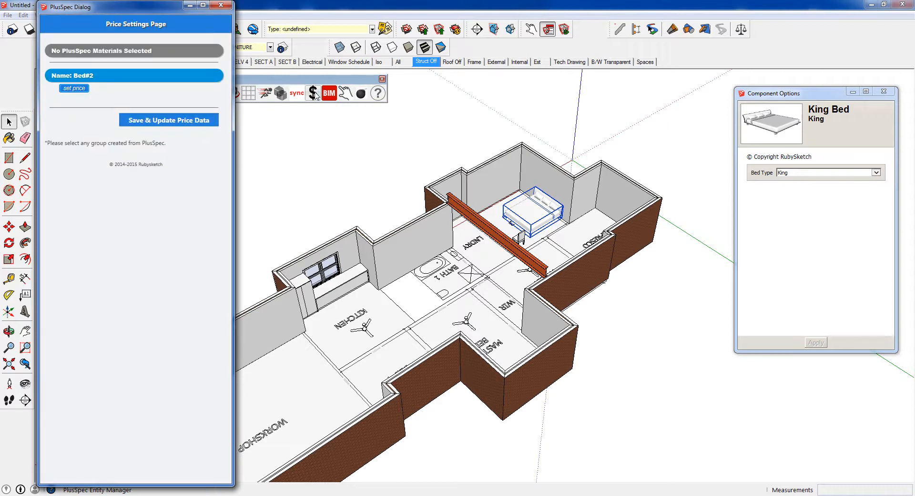
pyautogui.click(80, 88)
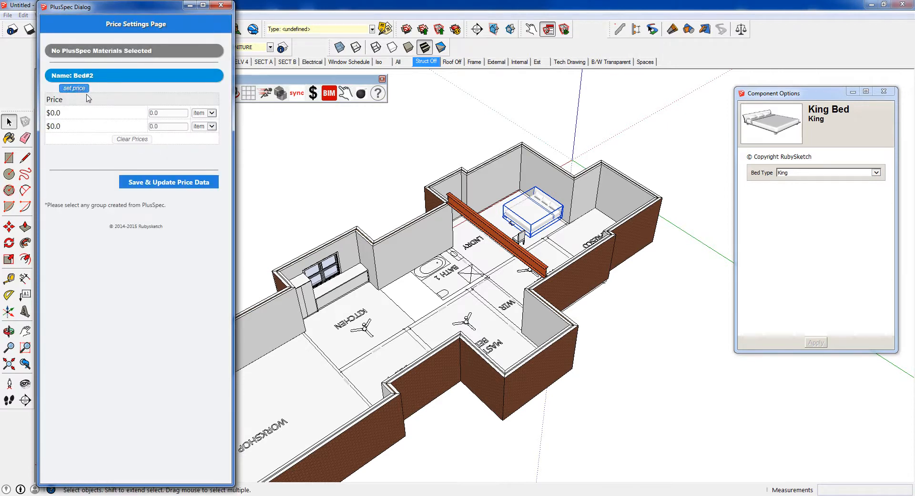
pyautogui.doubleClick(157, 112)
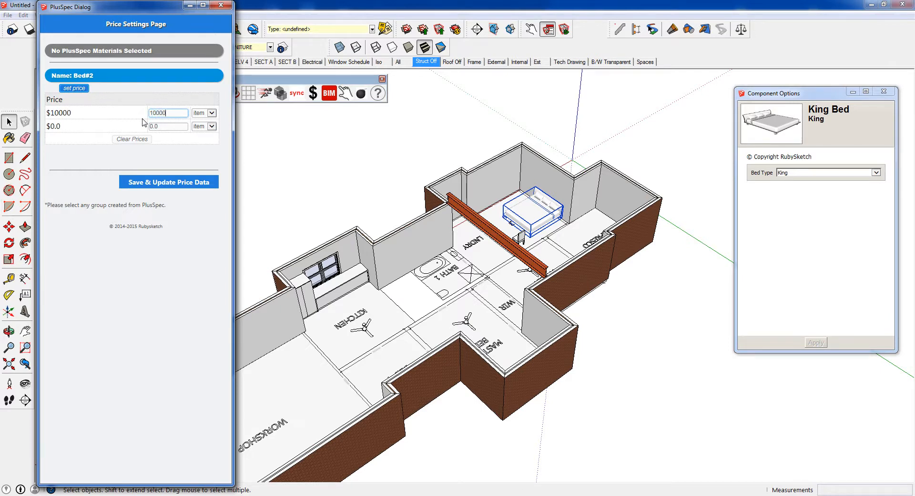
pyautogui.click(150, 126)
pyautogui.doubleClick(164, 126)
pyautogui.write('150')
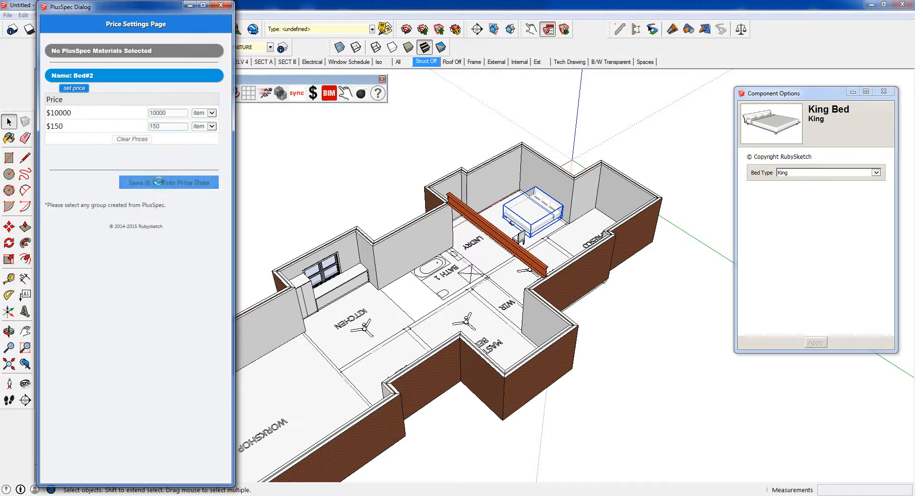
pyautogui.click(164, 182)
pyautogui.click(207, 270)
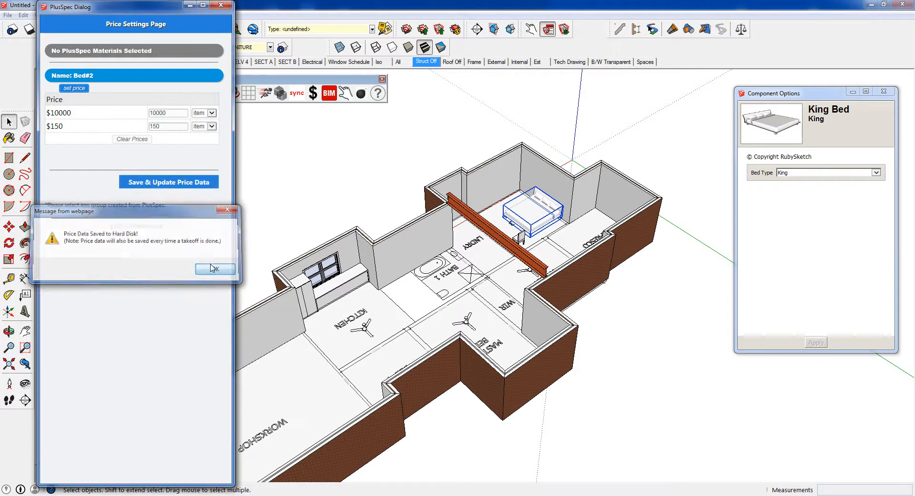
# Step: Close the price settings, regenerate the takeoff to check the king bed's unit price and unit fit price under 33_FURNITURE, and return to the model
pyautogui.click(220, 6)
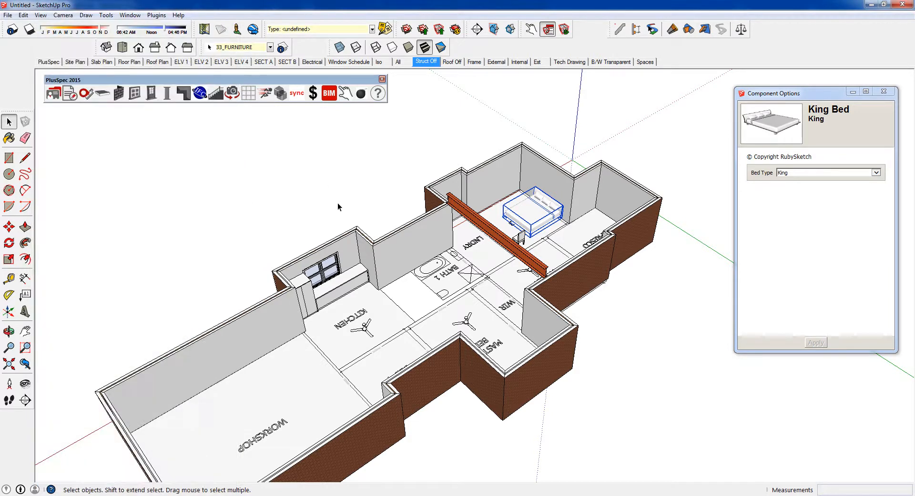
pyautogui.scroll(-5, 337, 202)
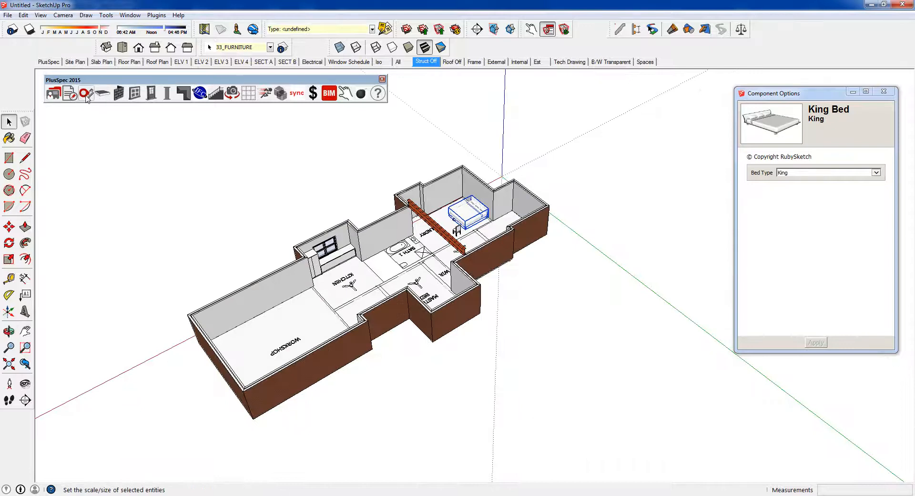
pyautogui.click(71, 95)
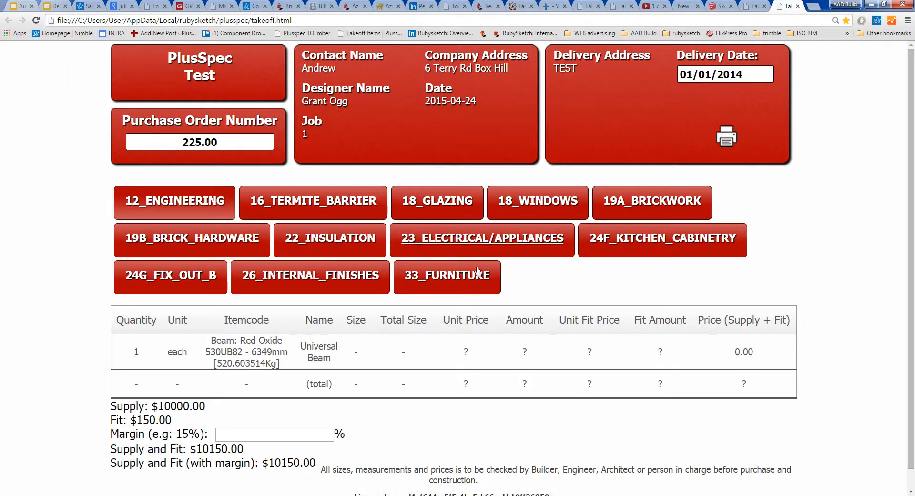
pyautogui.click(464, 275)
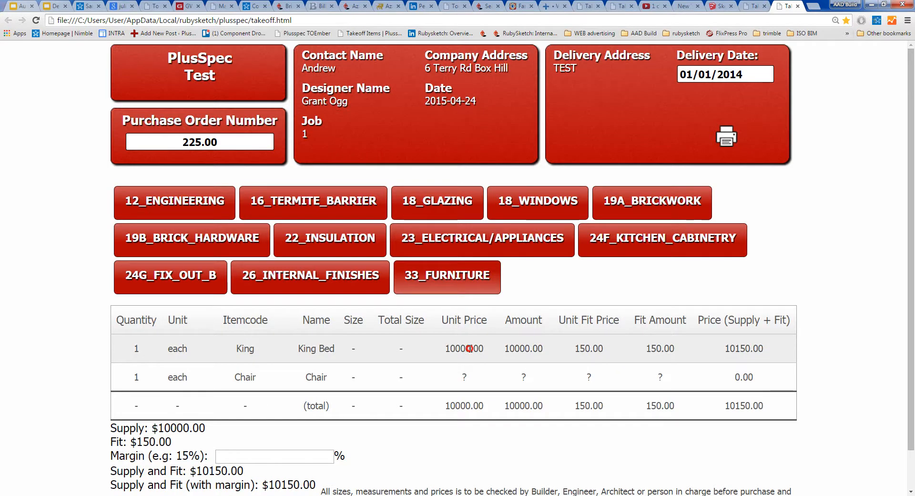
pyautogui.moveTo(450, 349); pyautogui.dragTo(479, 349)
pyautogui.moveTo(575, 349); pyautogui.dragTo(598, 349)
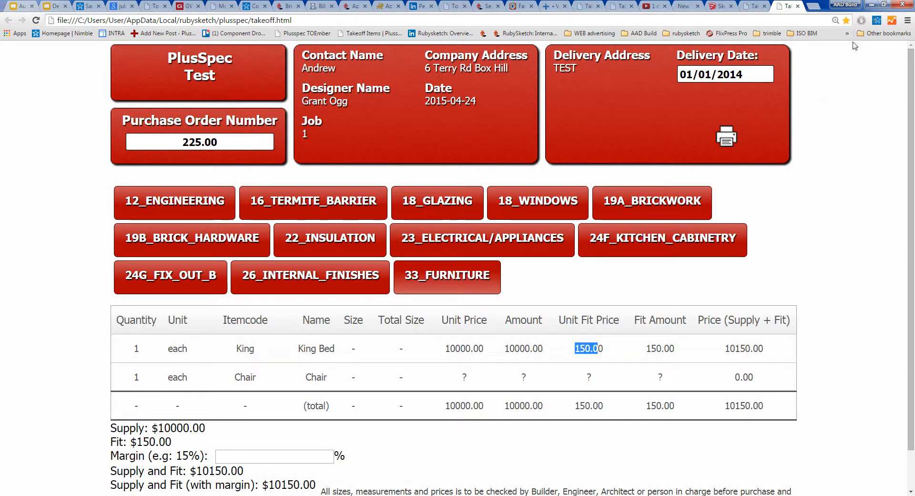
pyautogui.click(871, 4)
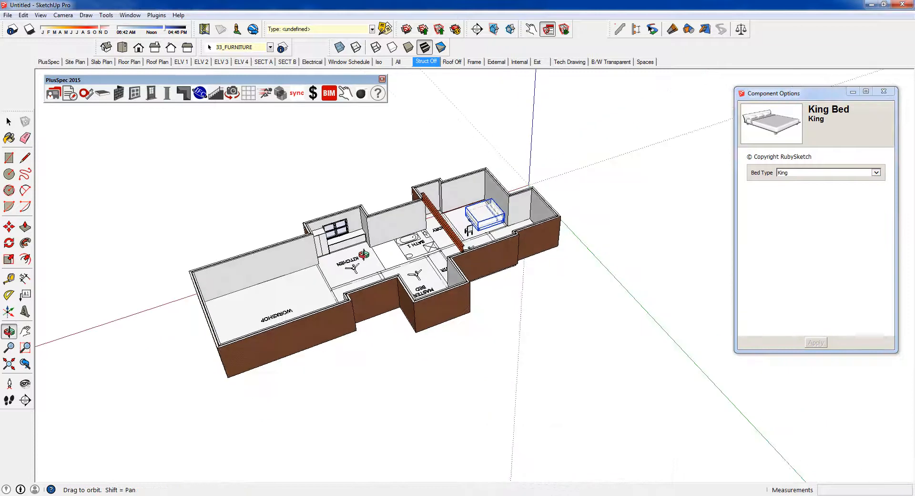
pyautogui.moveTo(366, 253); pyautogui.dragTo(684, 119, button='middle')
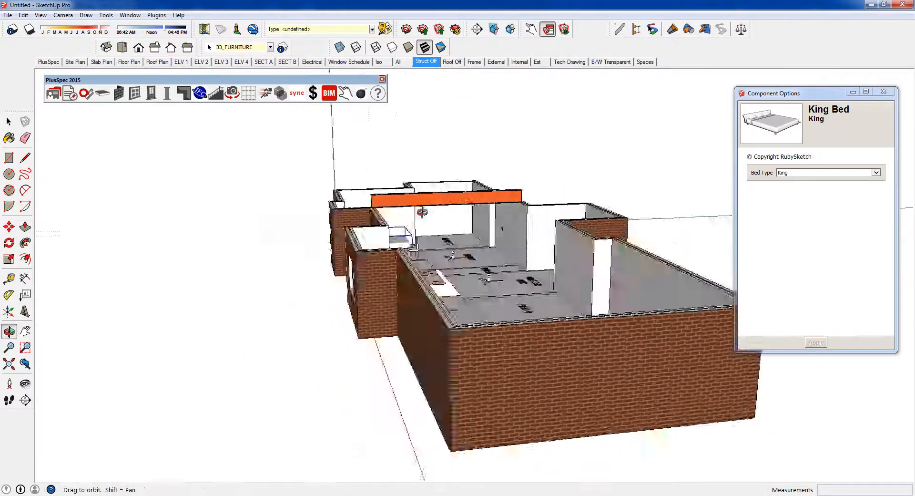